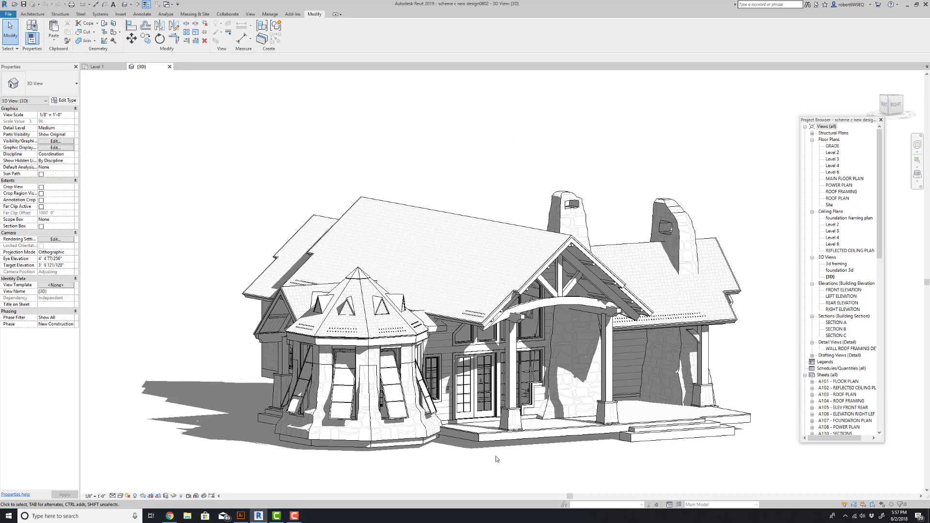
Open the MAIN FLOOR PLAN view and copy the short RAS INTERIOR 2X6 GYP 2 wall inside the house.
middle_click_drag(484, 457, 691, 437)
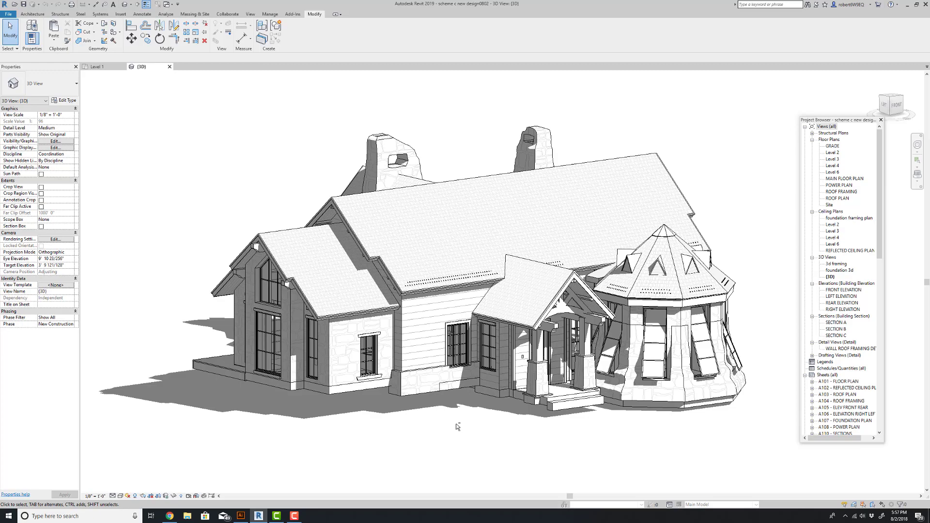
mouse_move(456, 424)
middle_mouse_down("shift")
mouse_move(696, 436)
mouse_move(526, 462)
middle_mouse_up("shift")
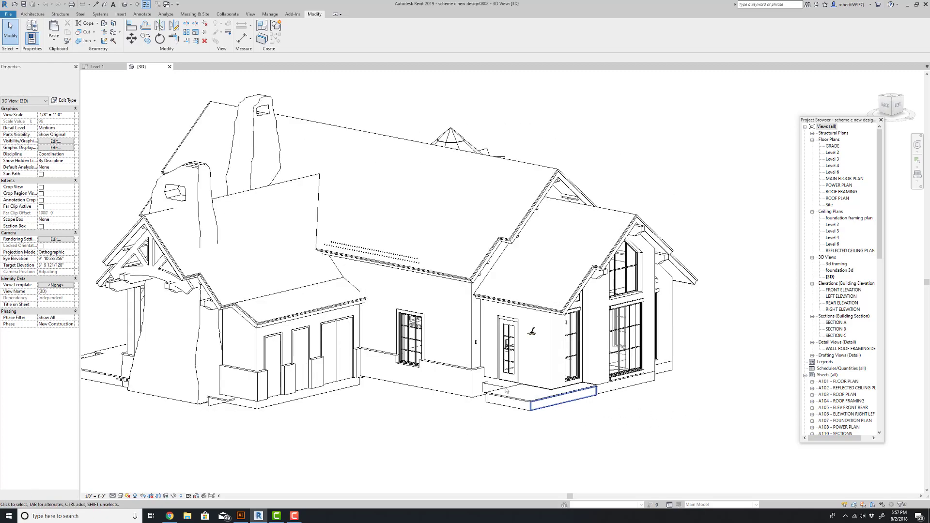
middle_click_drag(388, 415, 492, 421)
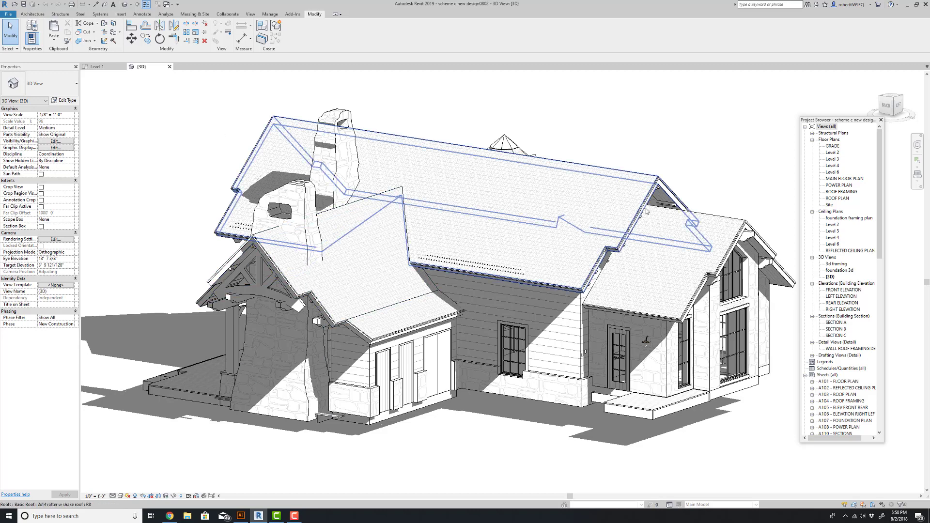
double_click(846, 179)
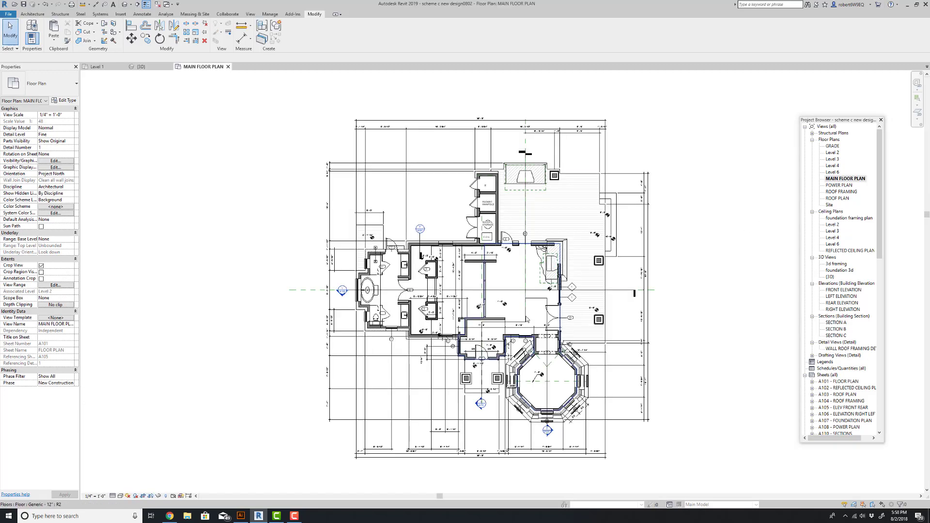
scroll(475, 277, "up", 4)
scroll(475, 277, "up", 1)
left_click(433, 195)
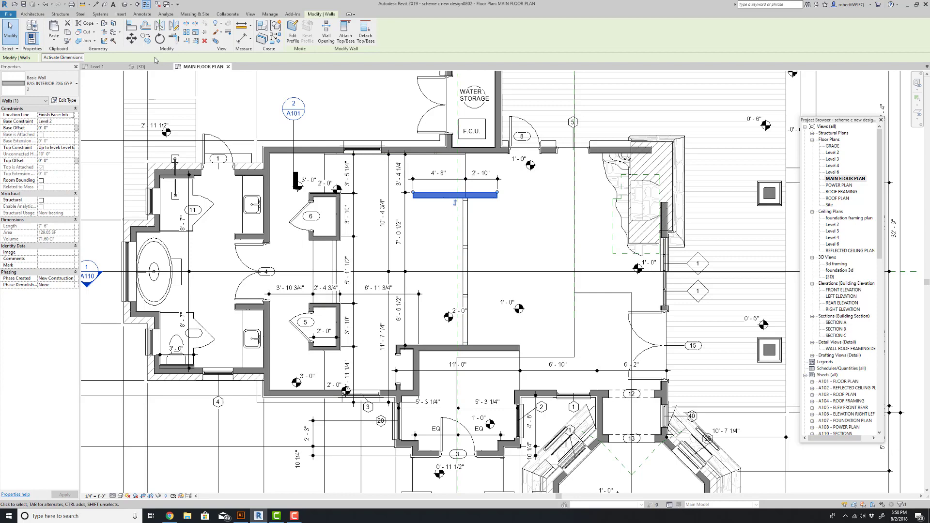
Paste the copied interior wall into the Level 1 plan of Project1, accepting the duplicate types.
left_click(105, 70)
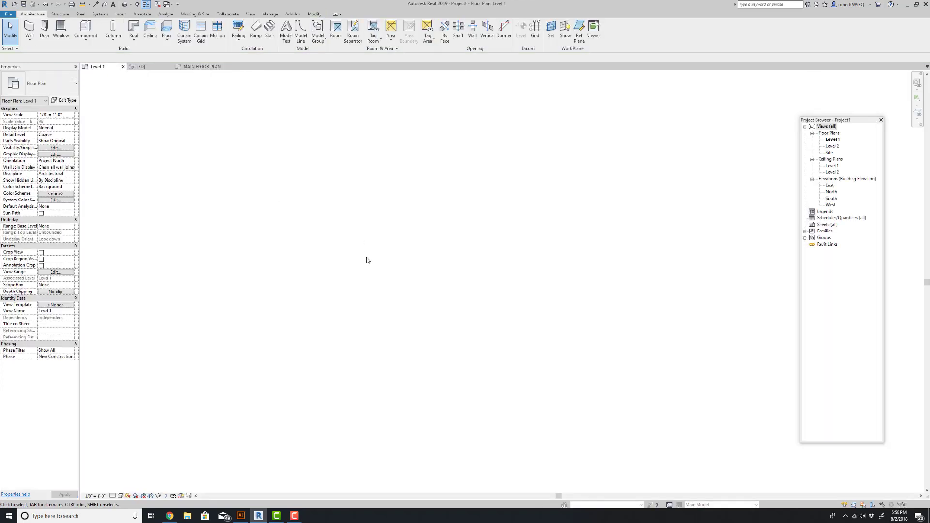
key("ctrl+v")
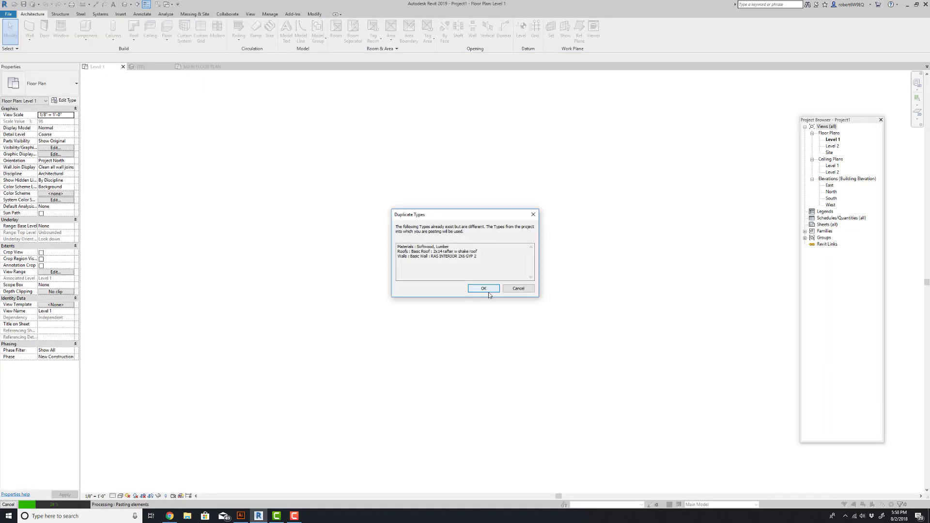
left_click(477, 289)
left_click(316, 256)
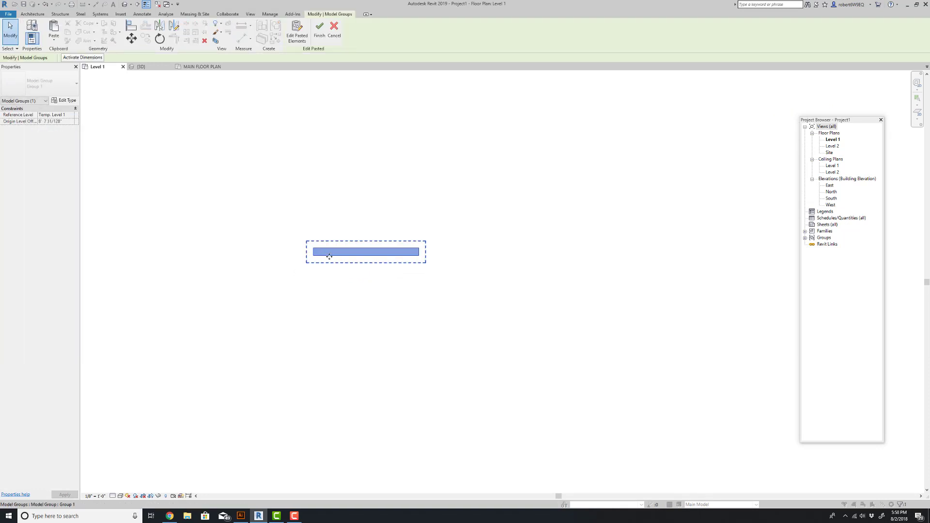
left_click(367, 261)
Copy the pasted wall horizontally to a second position about 21' to its right.
left_click(366, 253)
key("m")
key("v")
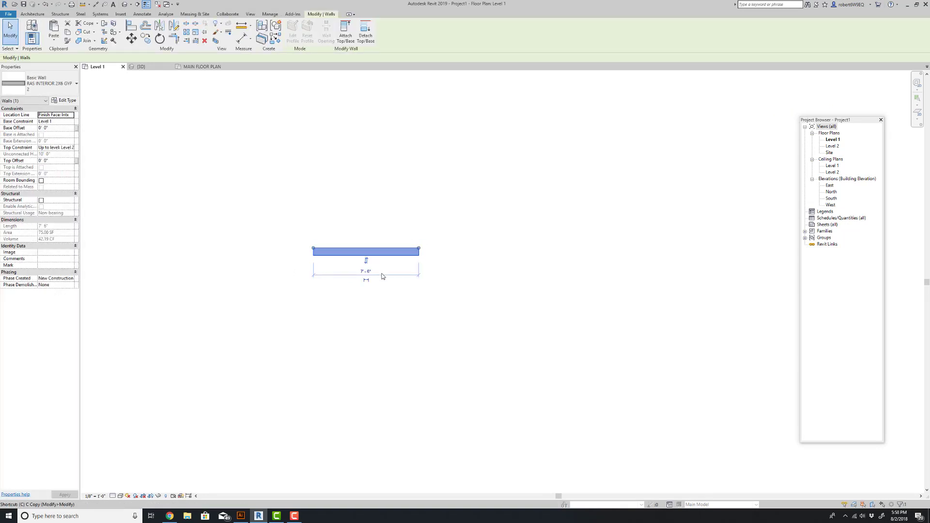
left_click(368, 271)
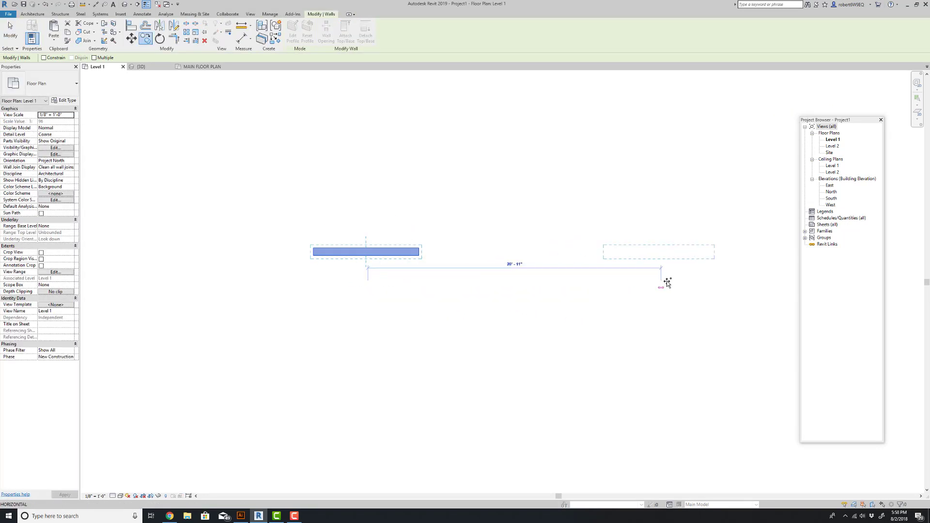
left_click(667, 287)
key("Escape")
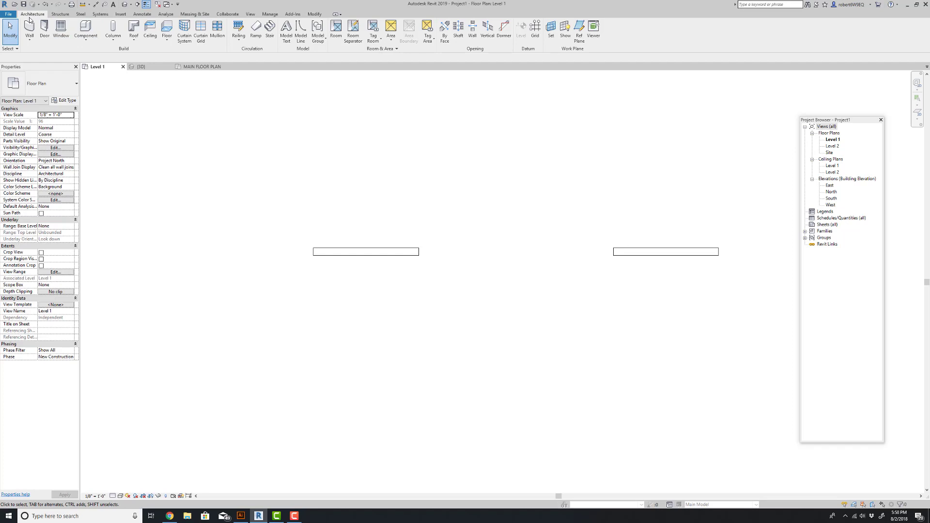
Start a footprint roof kept on Level 1 with no defined slope, and sketch a rectangular boundary about 5'-4" wide across the left wall.
left_click(134, 41)
left_click(121, 53)
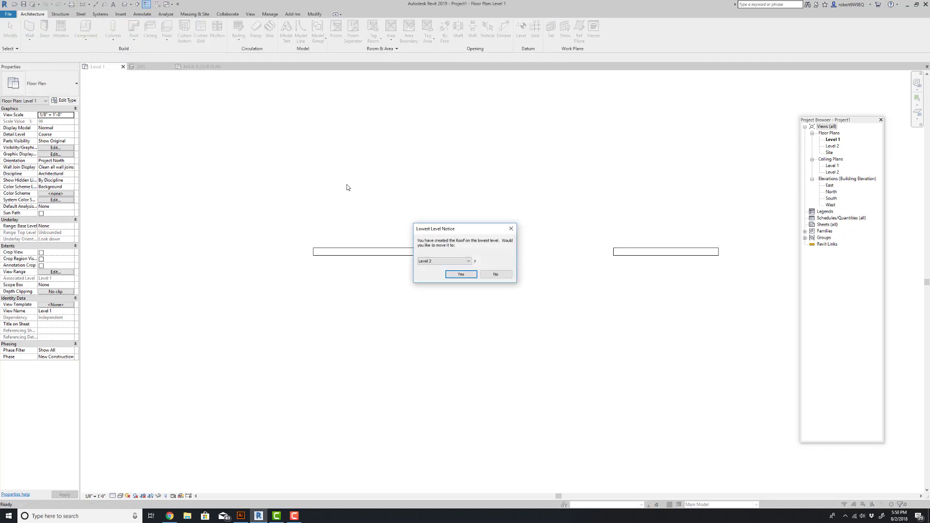
left_click(495, 274)
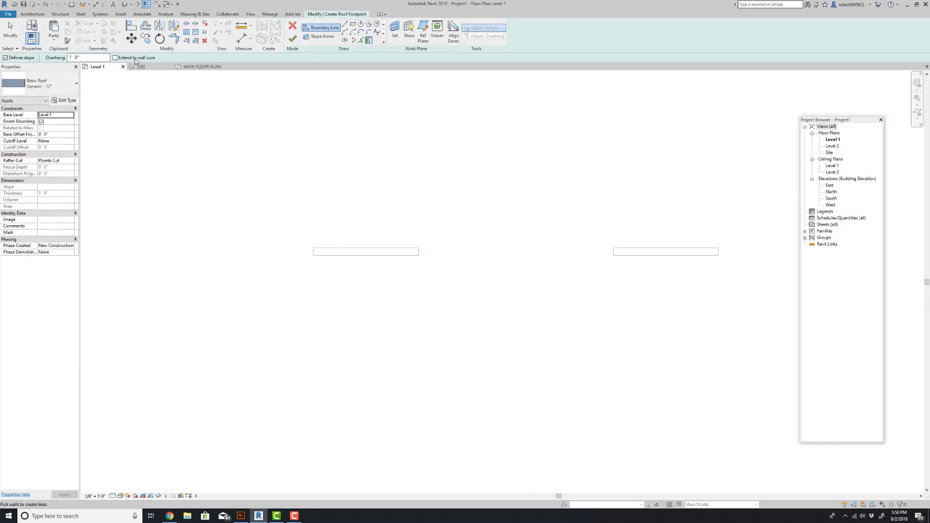
left_click(6, 57)
left_click(353, 24)
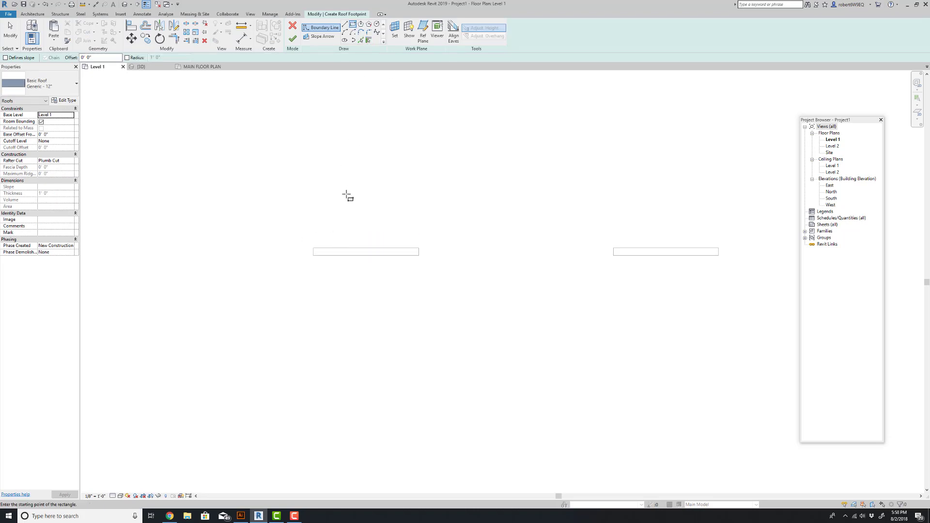
left_click(329, 231)
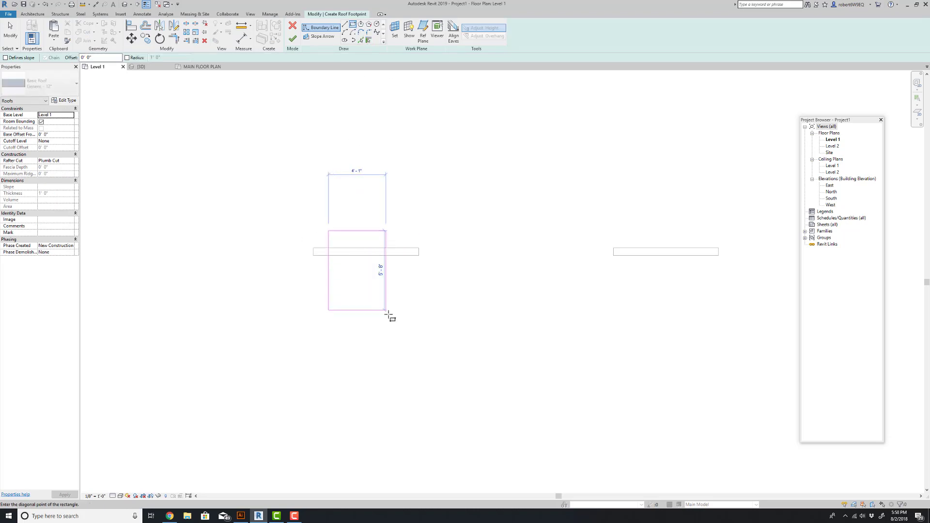
left_click(403, 338)
key("Escape")
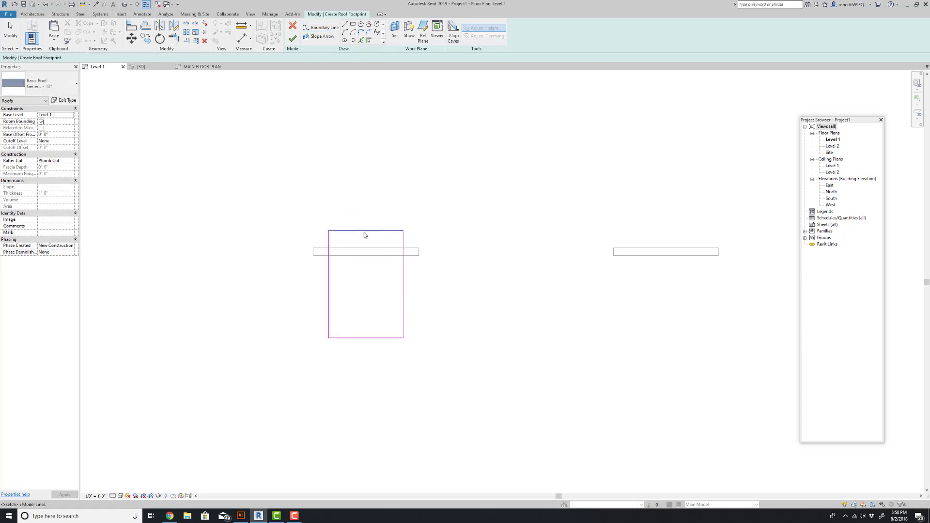
Replace the upper edge of the roof boundary with a line offset 1' from the left wall's upper face.
left_click(365, 231)
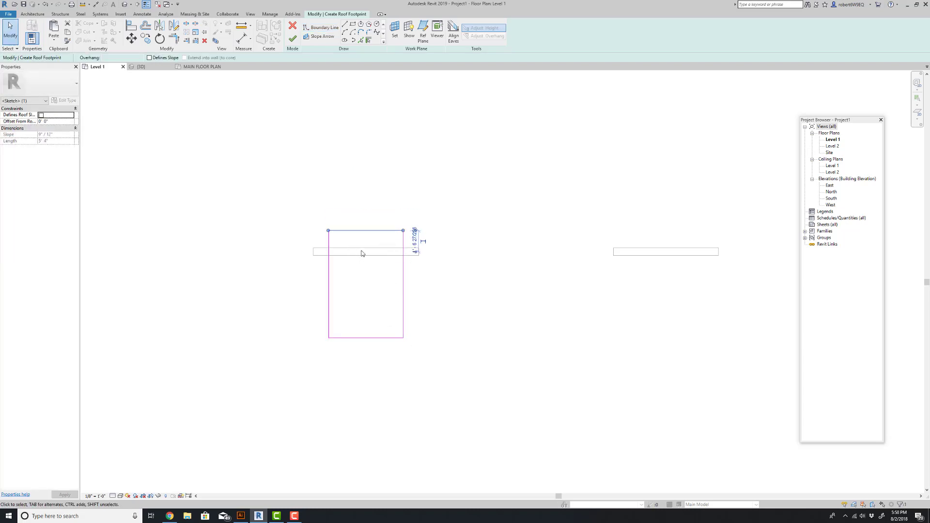
key("Delete")
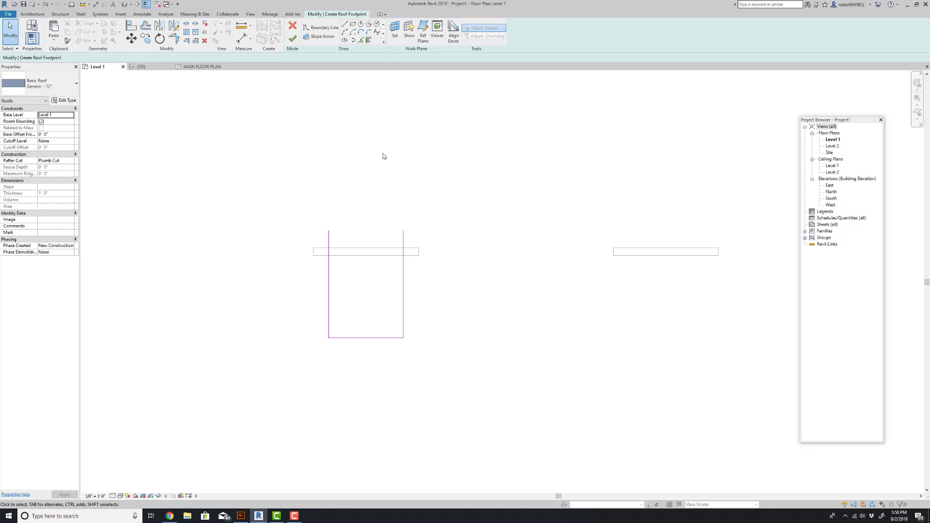
left_click(361, 41)
left_click(80, 58)
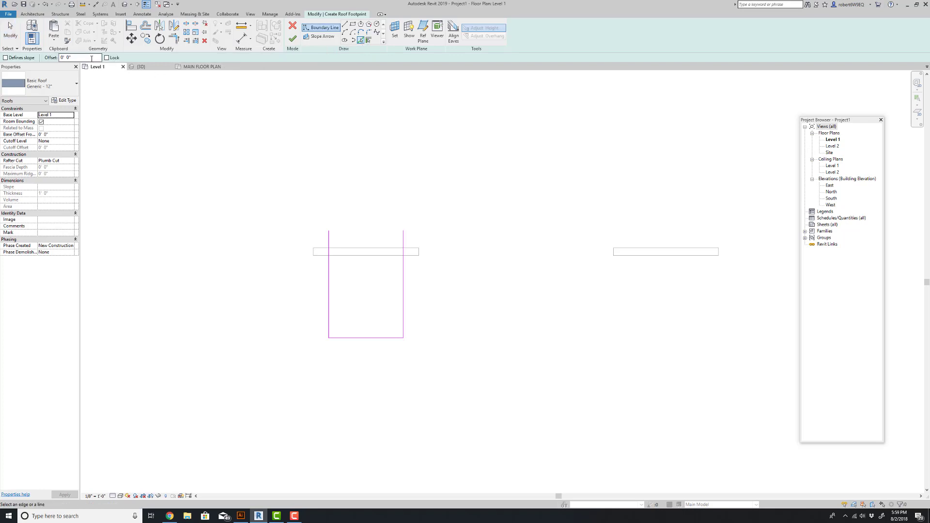
type("1")
key("Return")
left_click(365, 247)
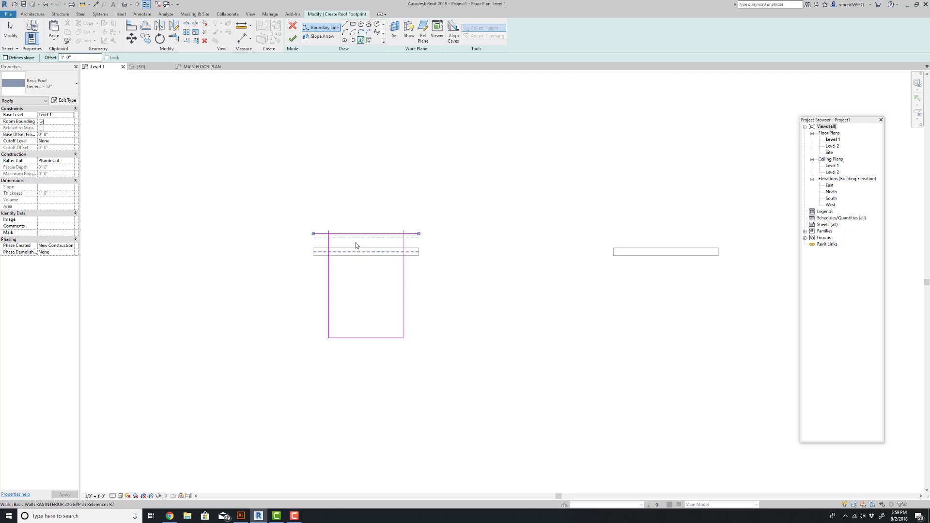
key("Escape")
Trim the offset line and the two side lines to corners, closing the roof boundary.
key("t")
key("r")
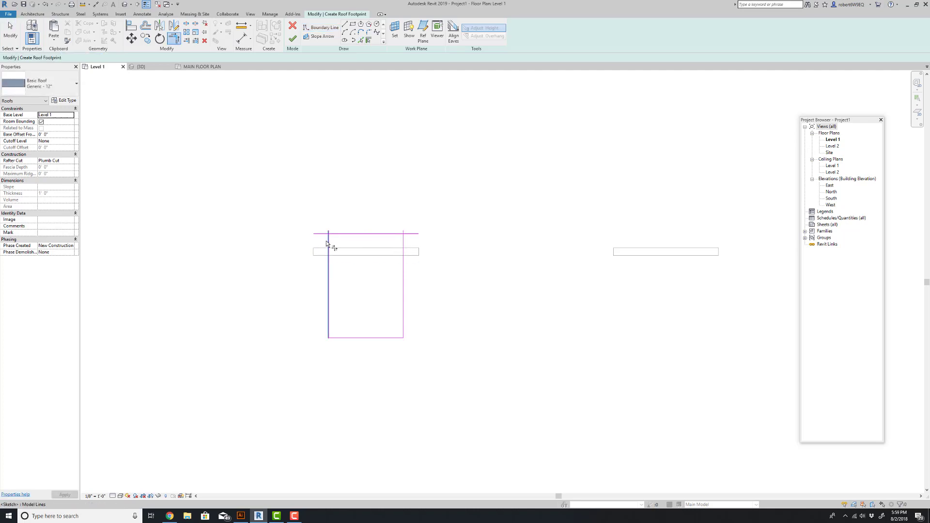
left_click(347, 235)
left_click(403, 242)
key("Escape")
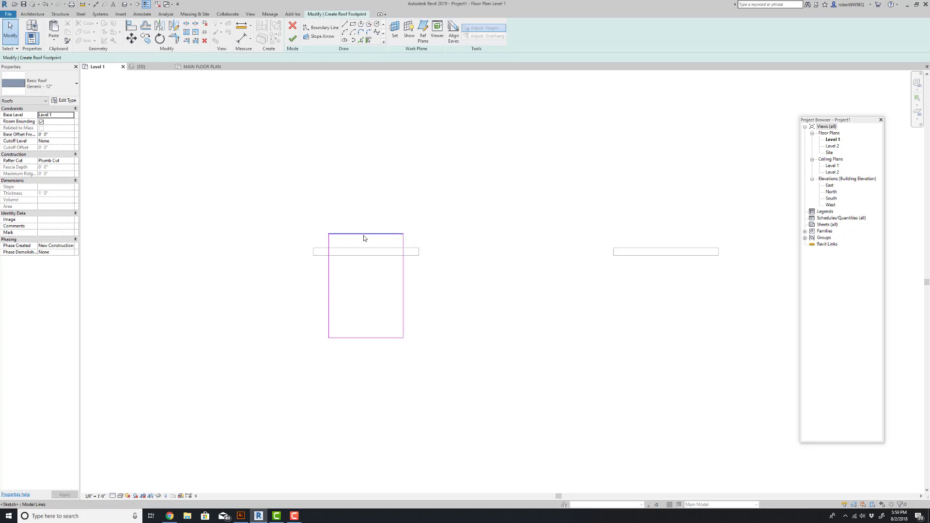
Make the upper boundary line define the roof slope and finish the roof footprint.
left_click(366, 234)
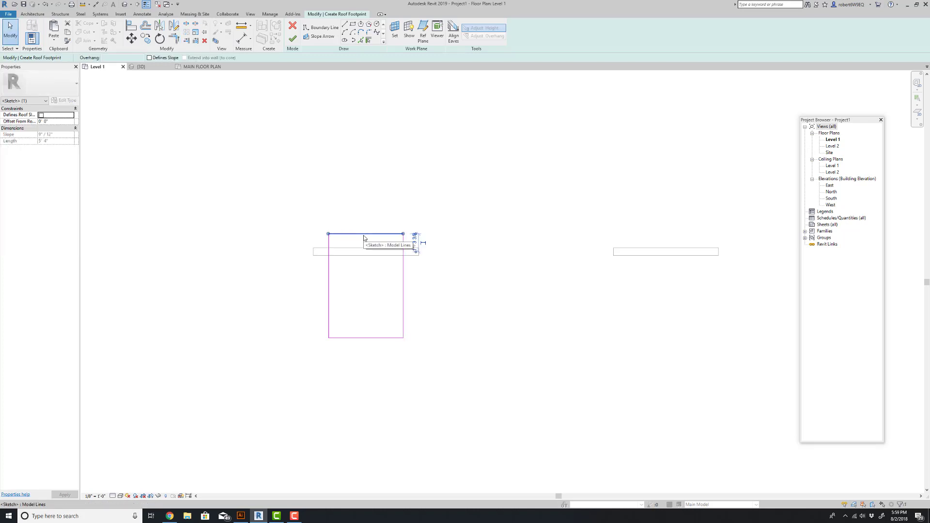
left_click(150, 58)
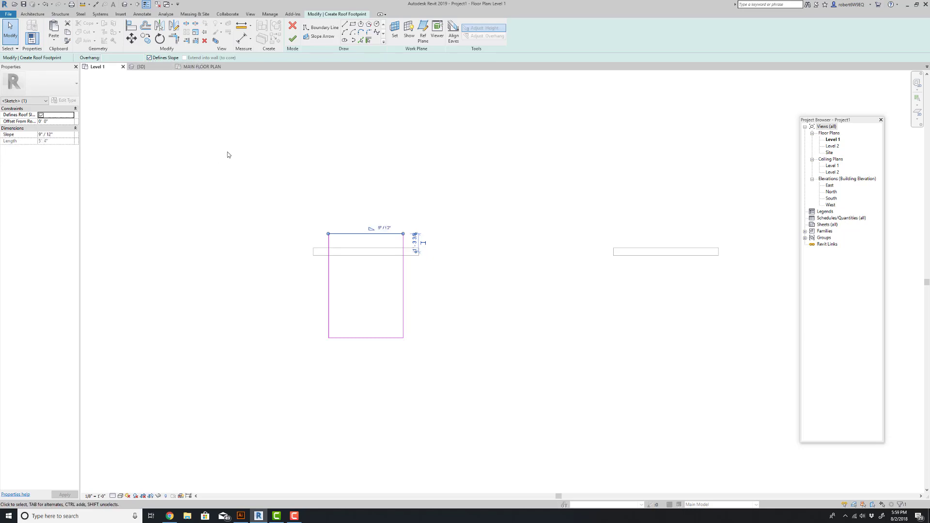
left_click(268, 179)
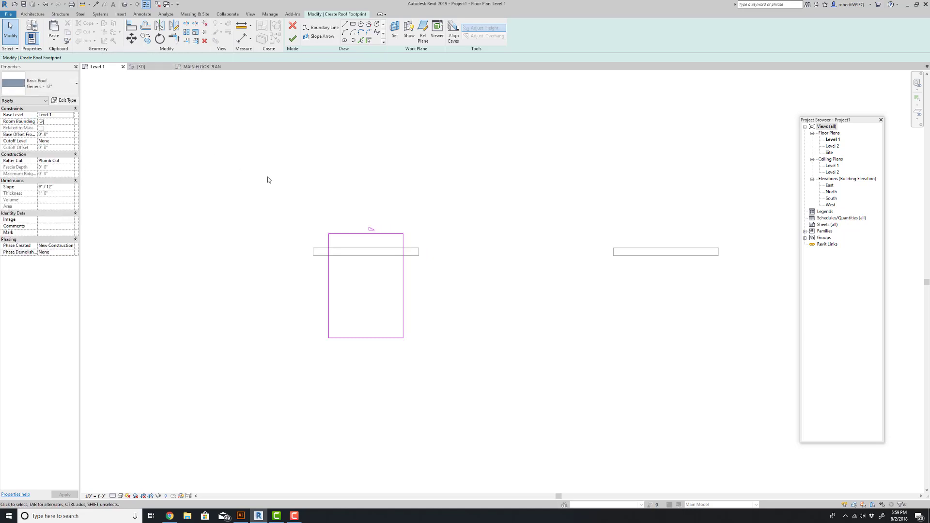
left_click(293, 41)
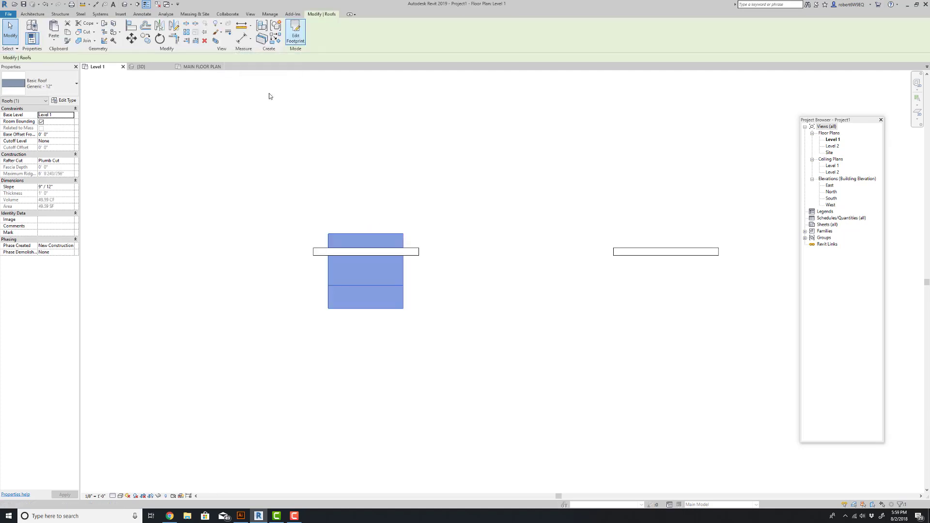
Set the roof's base offset from Level 1 to 10'.
left_click(397, 225)
left_click(402, 234)
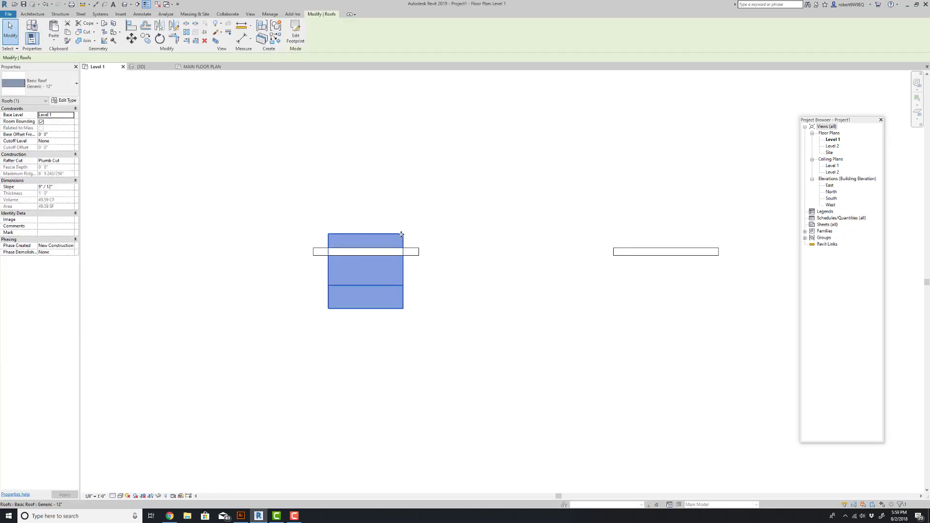
left_click(58, 133)
type("1")
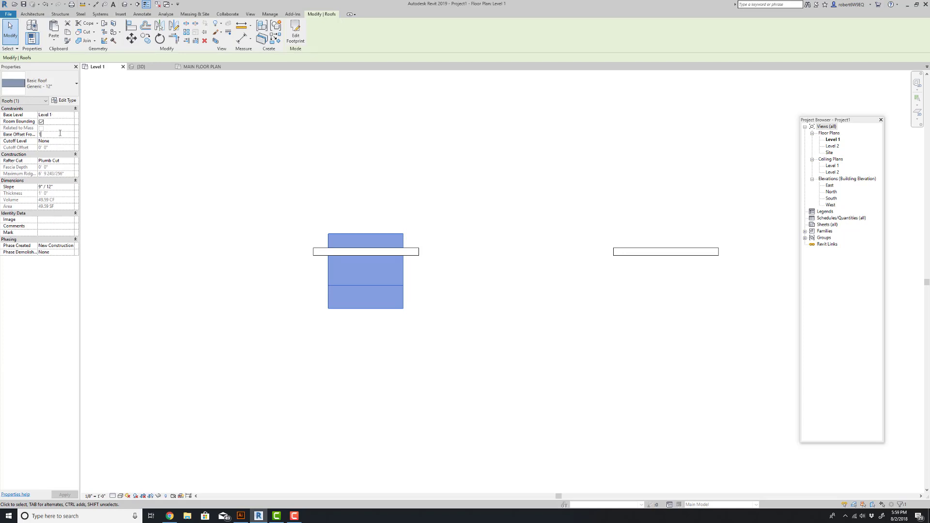
type("0")
key("Return")
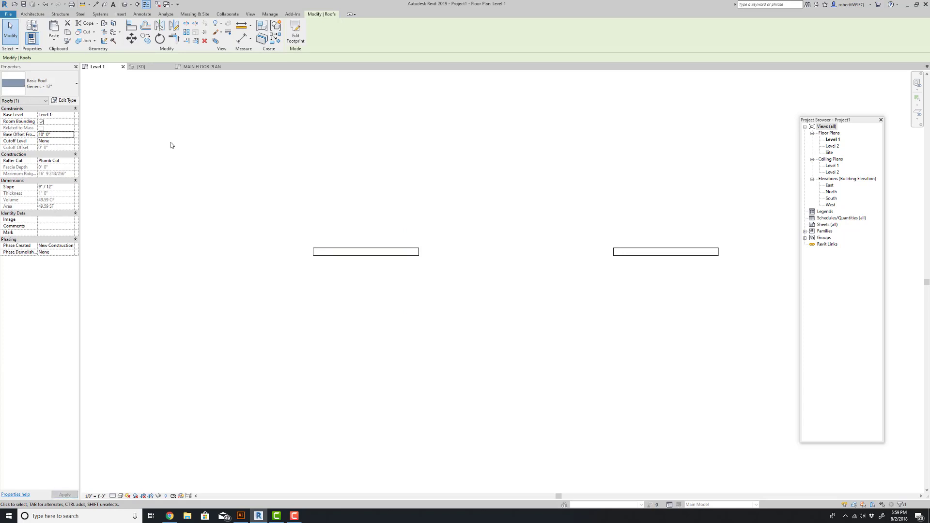
left_click(272, 166)
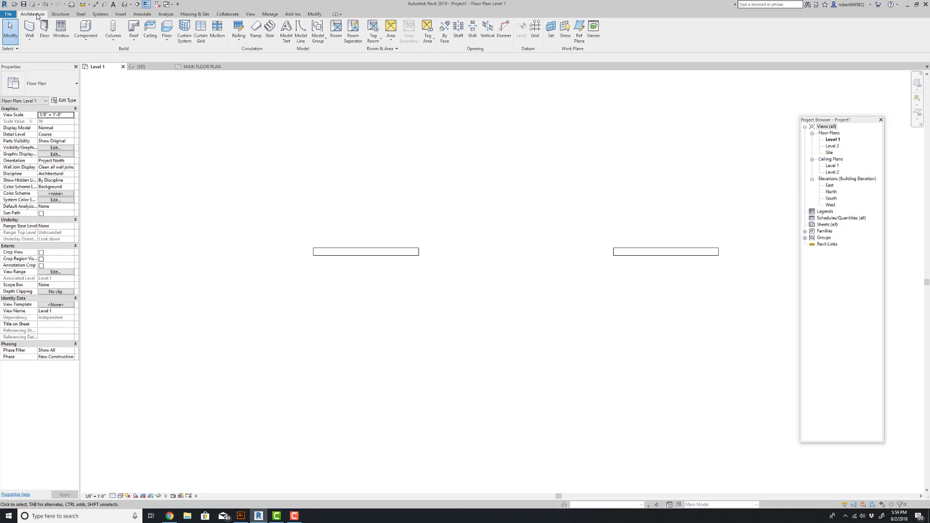
Start a second footprint roof kept on Level 1 and sketch a rectangular boundary about 6' by 8' across the right wall.
left_click(133, 41)
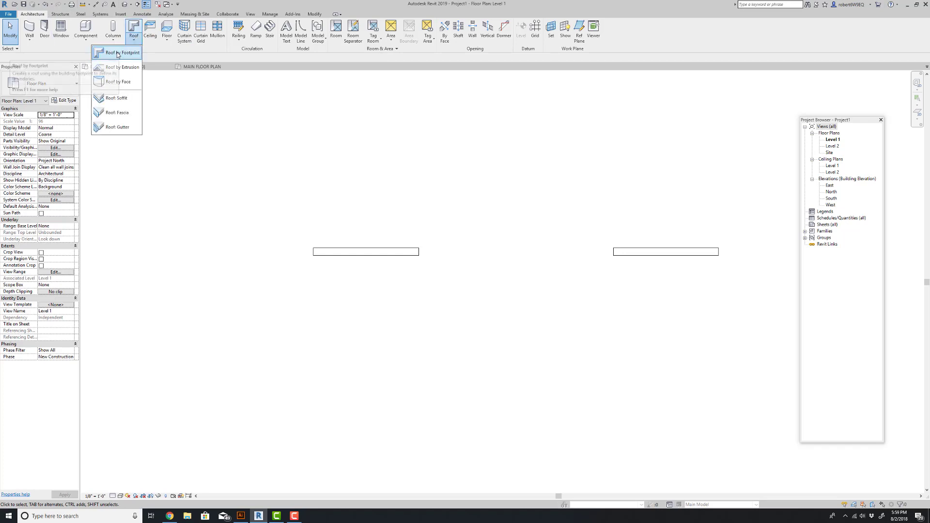
left_click(121, 54)
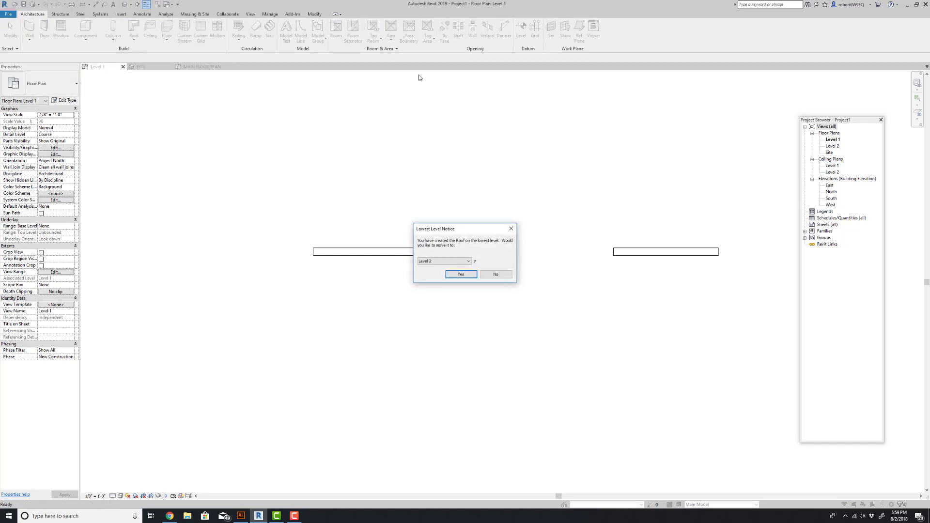
left_click(496, 275)
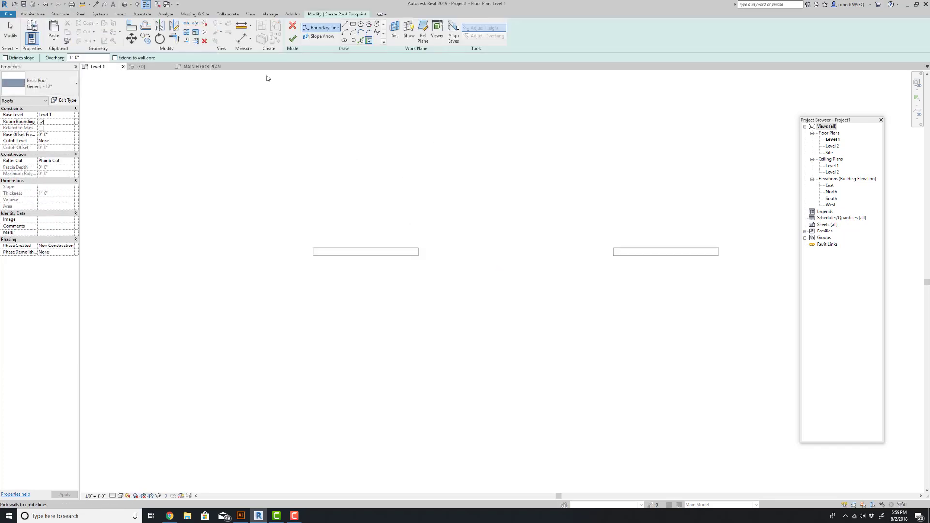
left_click(353, 24)
left_click(626, 230)
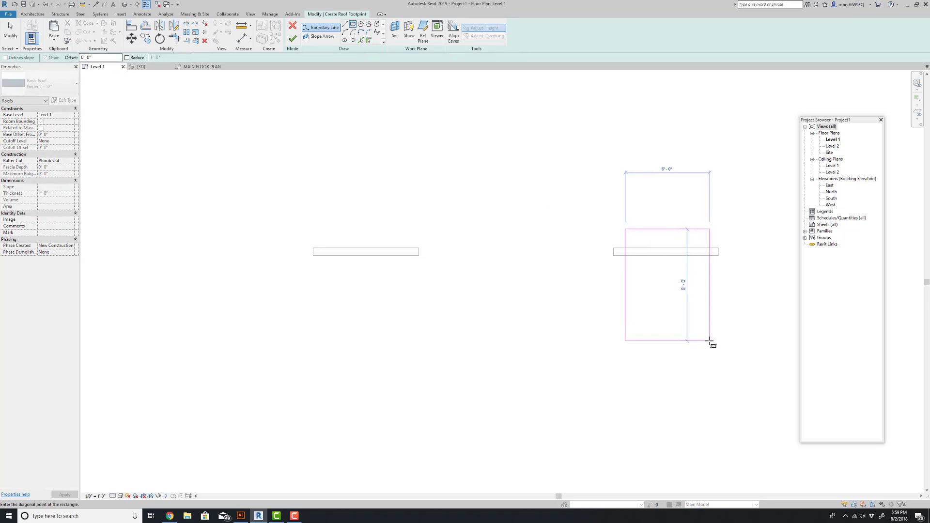
left_click(693, 325)
key("Escape")
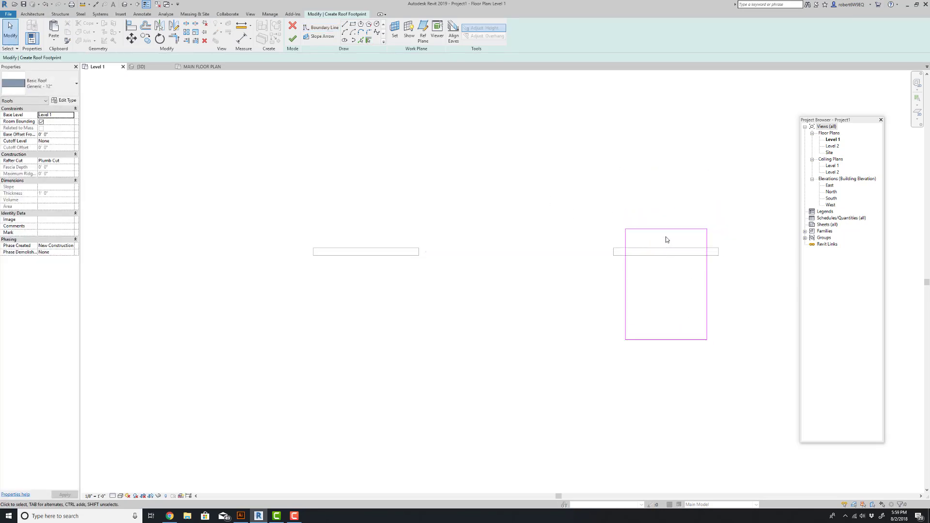
Replace the upper boundary line with a slope-defining line picked from the right wall with a 1' overhang.
key("Delete")
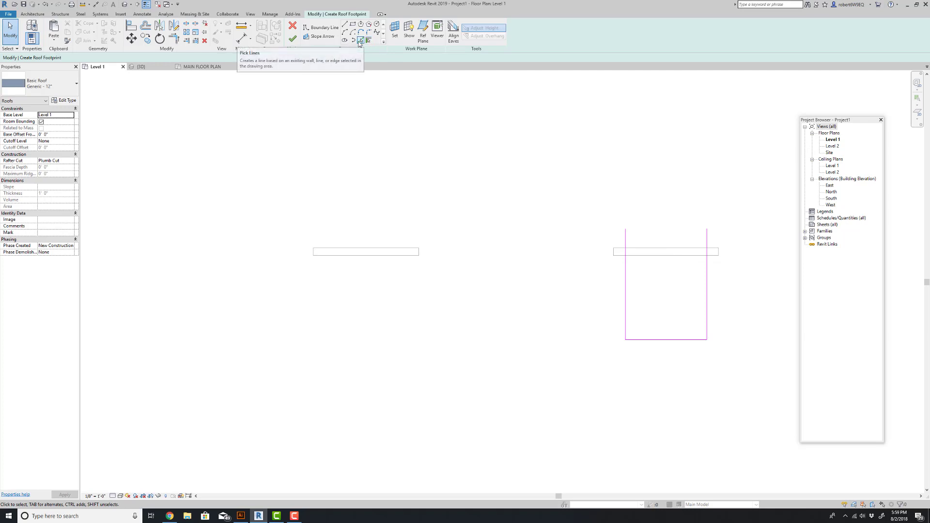
left_click(369, 42)
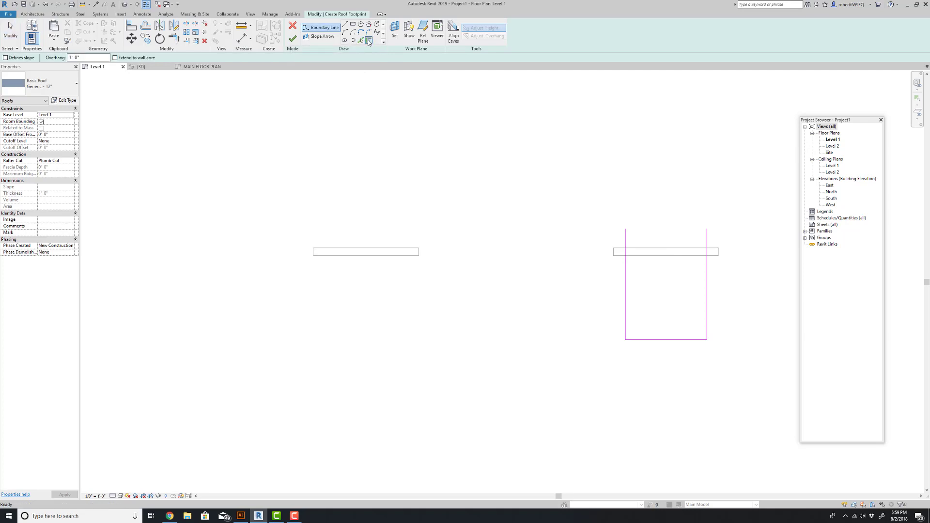
left_click(76, 57)
left_click(5, 58)
left_click(80, 57)
left_click(682, 250)
key("Escape")
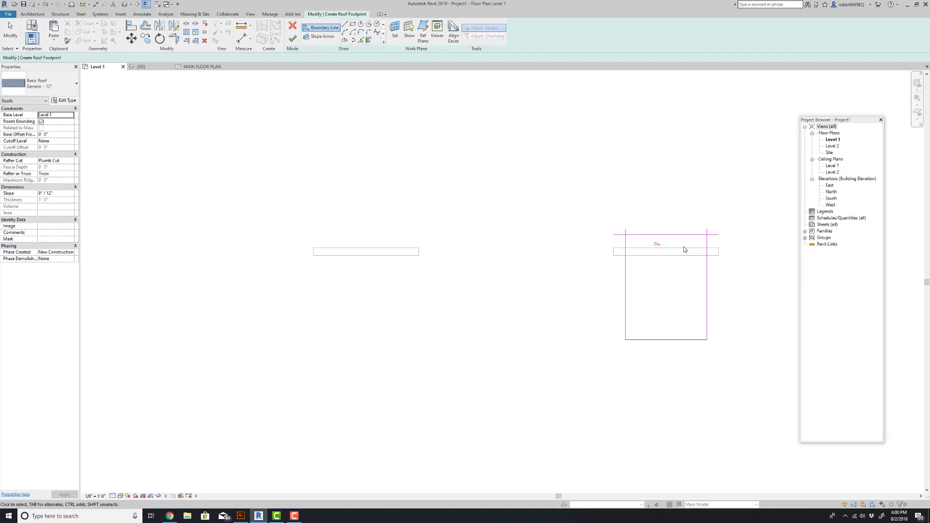
Trim the picked line and the two side lines to corners and finish the second roof footprint.
key("t")
key("r")
left_click(626, 241)
left_click(635, 235)
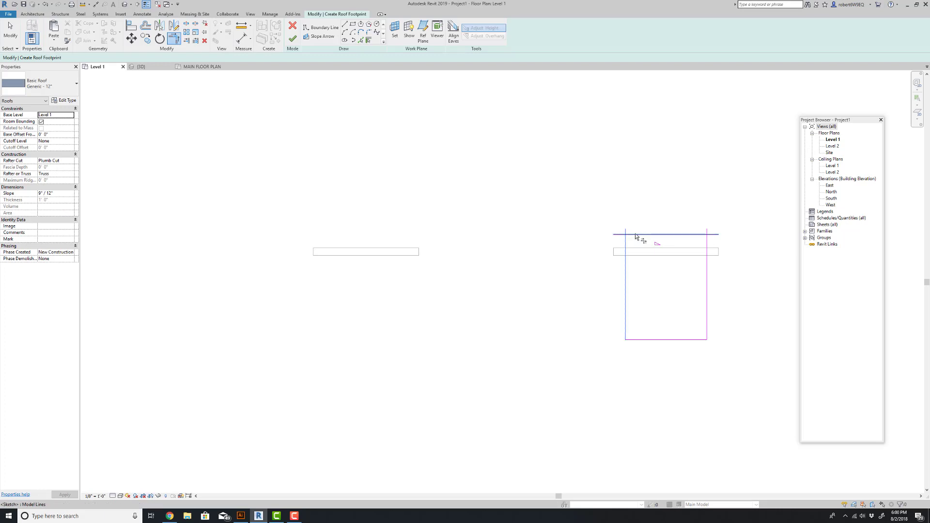
left_click(704, 235)
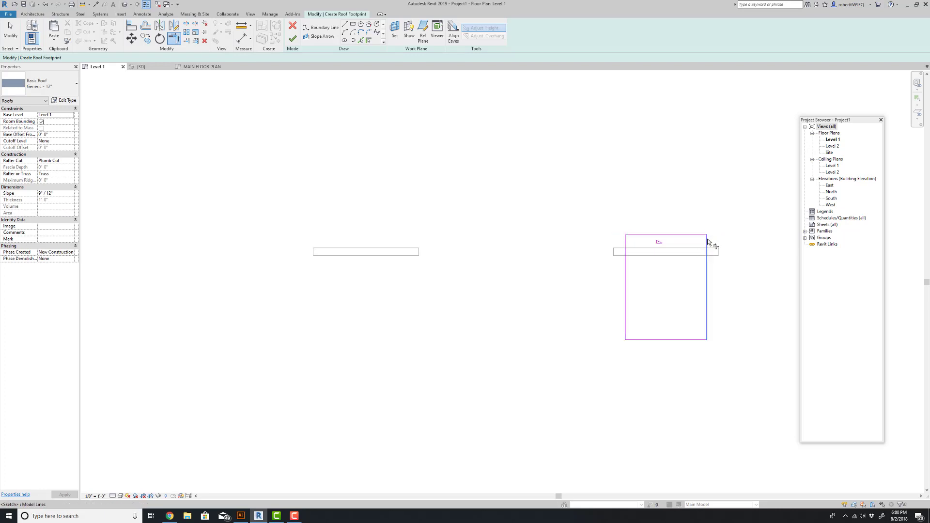
left_click(707, 244)
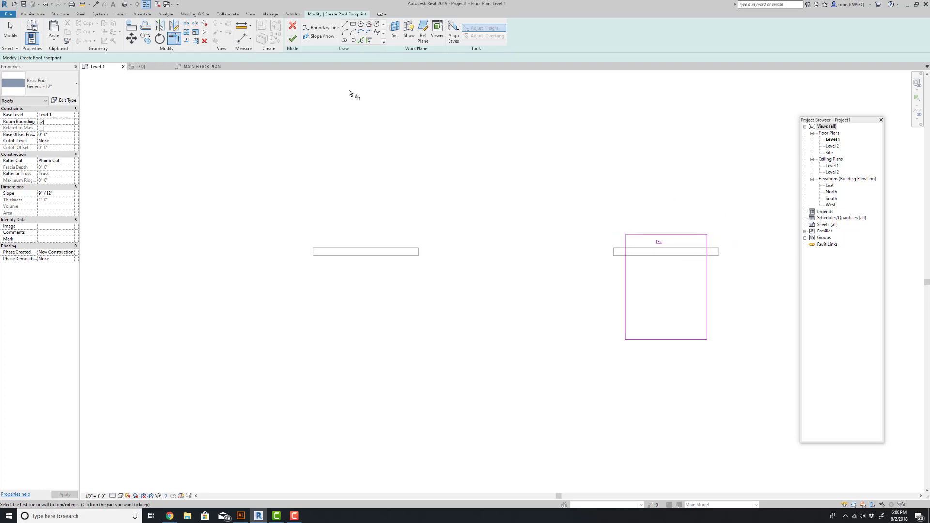
left_click(293, 39)
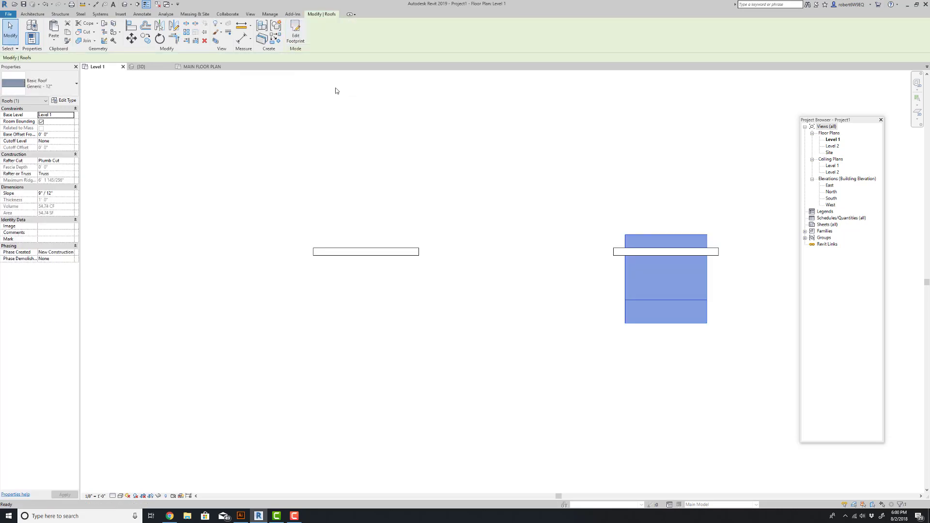
Set the second roof's base offset from Level 1 to 10'.
left_click(662, 232)
left_click(661, 236)
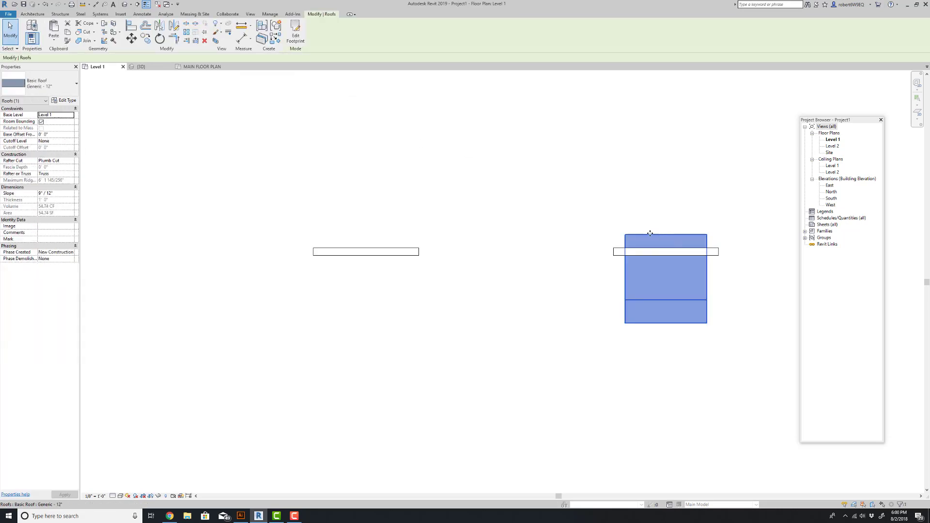
left_click(59, 135)
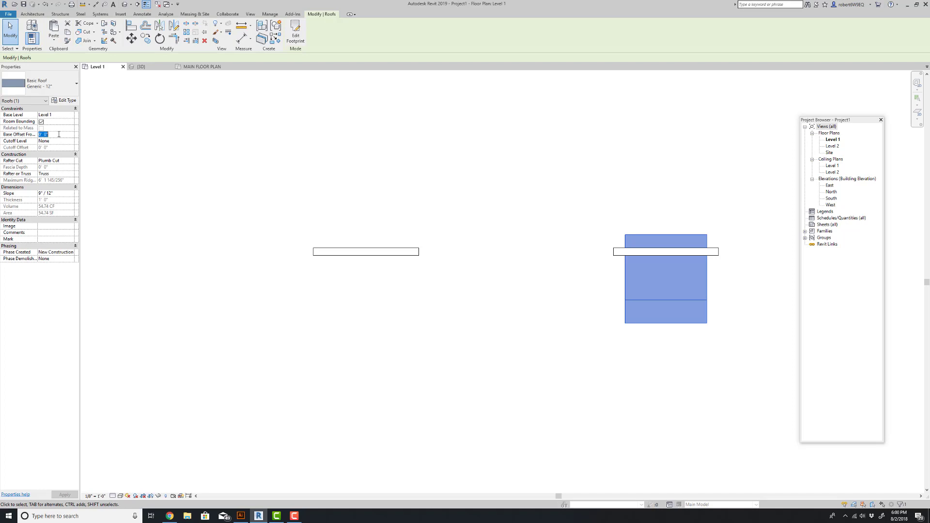
type("10")
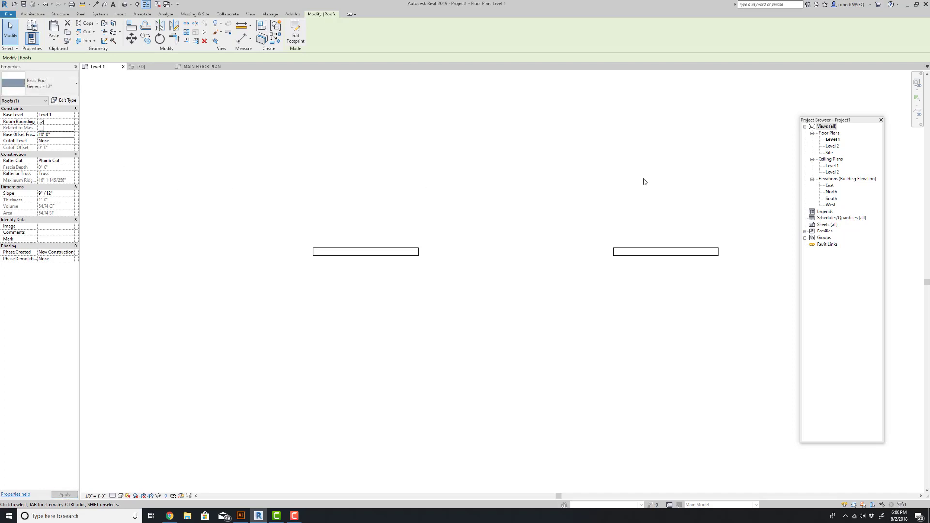
Open the Level 2 floor plan and delete the two stray roofs that sit off the walls.
left_click(832, 145)
double_click(833, 147)
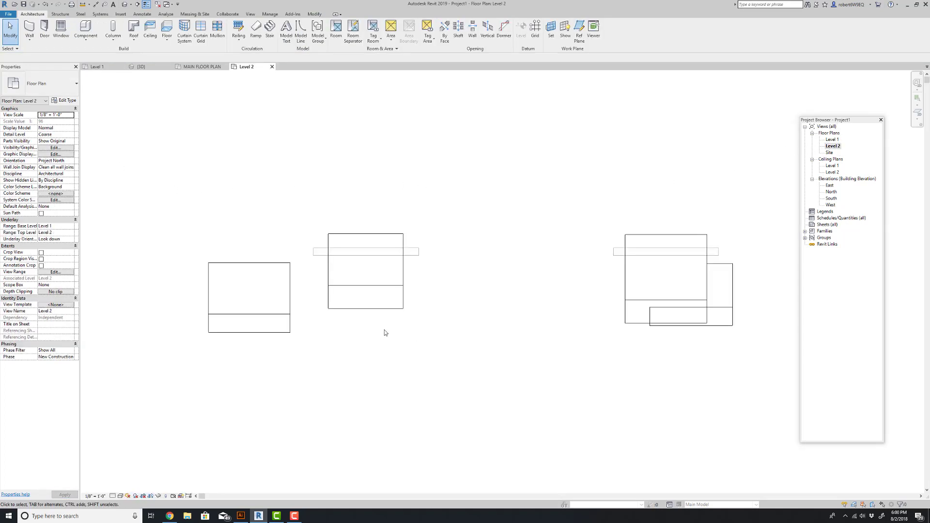
left_click(290, 318)
key("Delete")
left_click(727, 314)
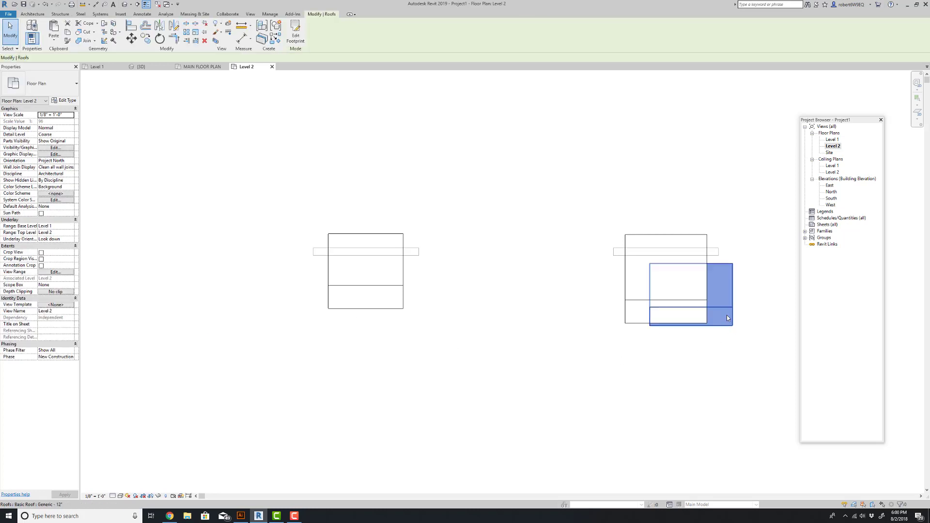
key("Delete")
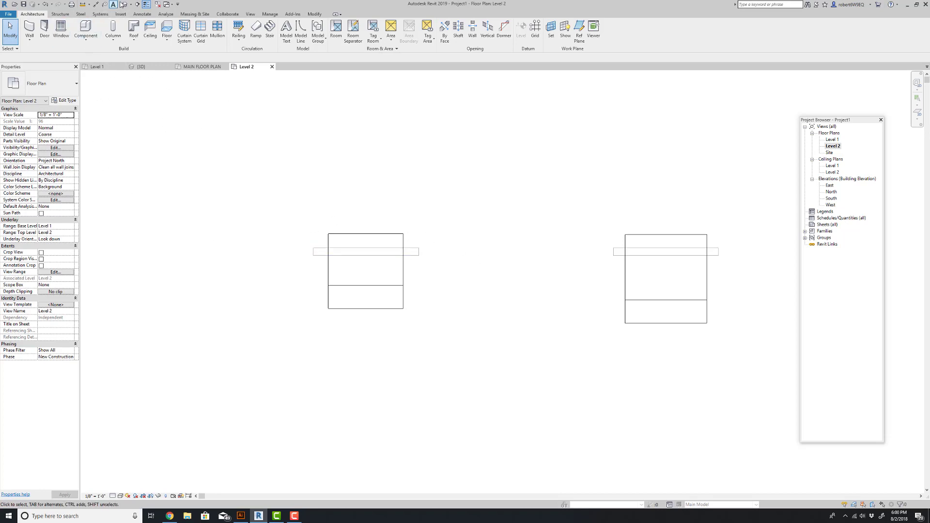
Draw a vertical building section through the middle of the left wall and its roof.
left_click(138, 4)
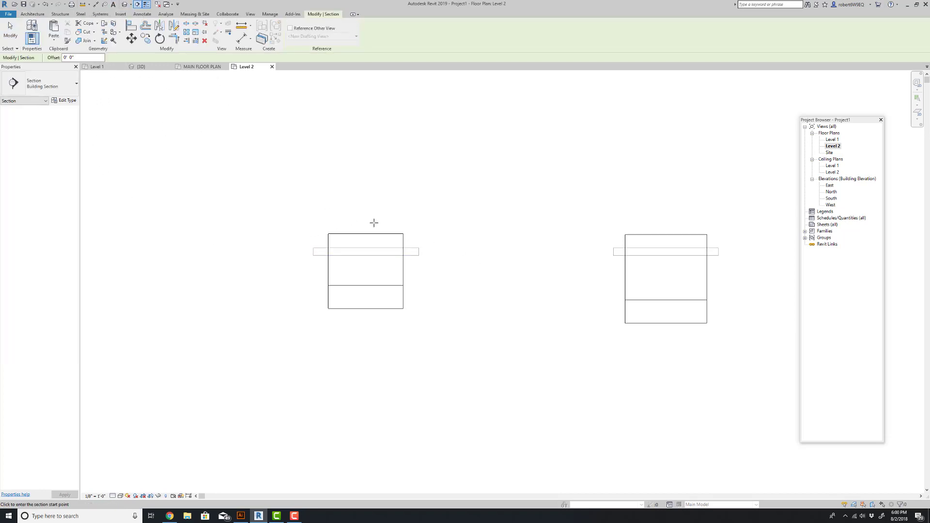
left_click(366, 195)
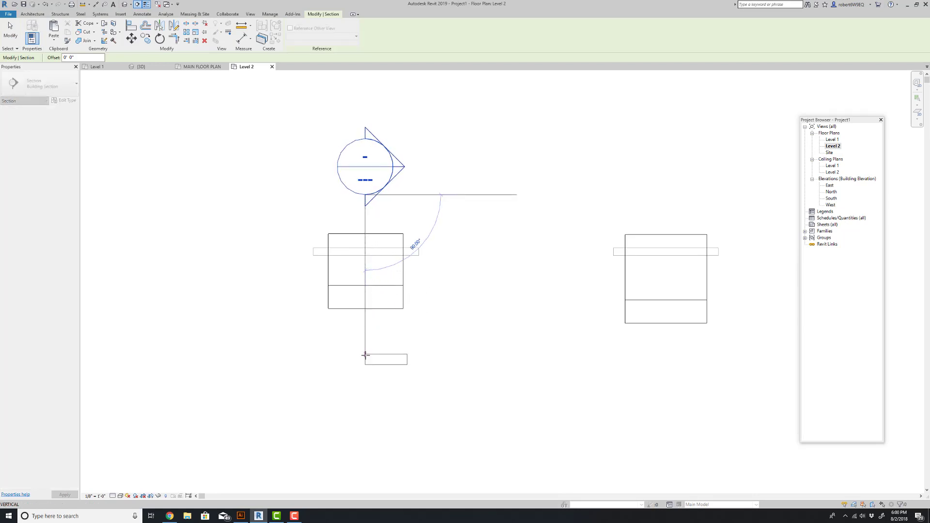
left_click(366, 355)
key("Escape")
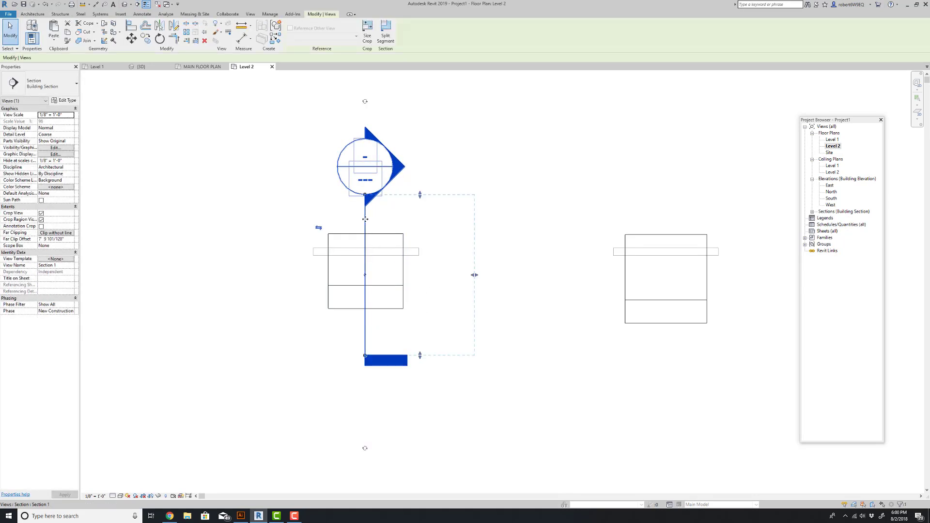
Copy the section horizontally so that it cuts through the middle of the right roof.
key("c")
key("o")
left_click(391, 218)
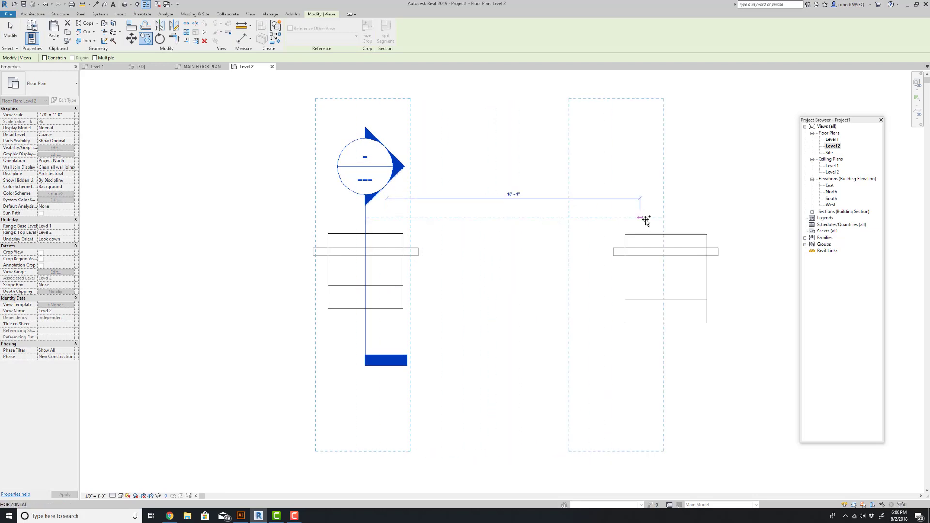
left_click(689, 214)
left_click(503, 247)
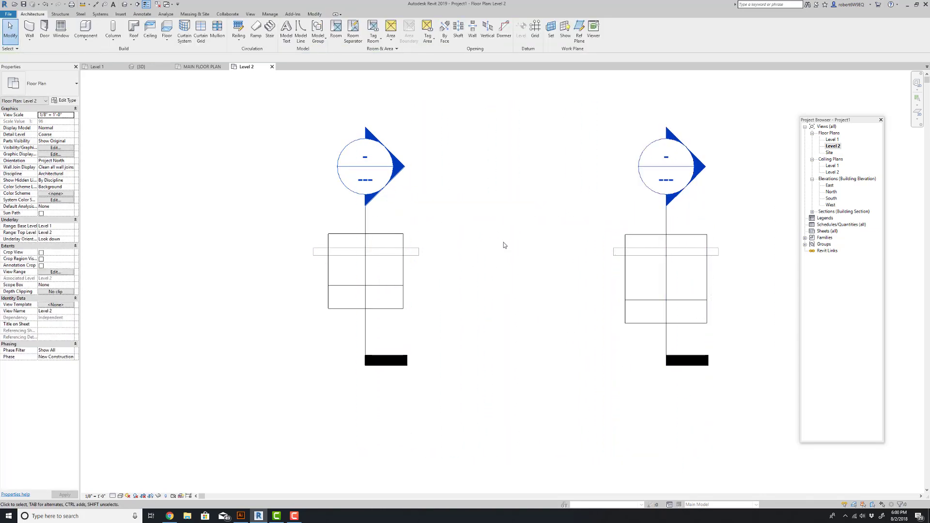
Open the left roof's section view and set its detail level to Fine.
double_click(404, 168)
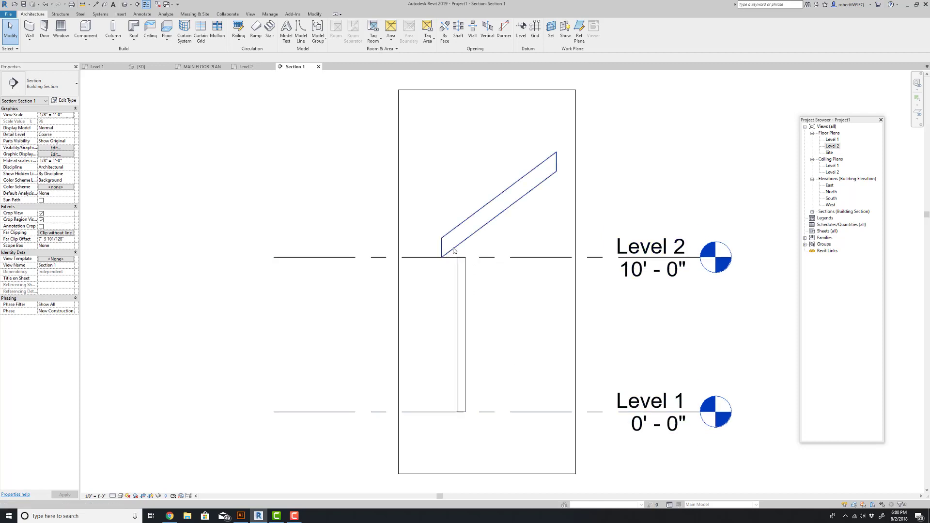
left_click(462, 227)
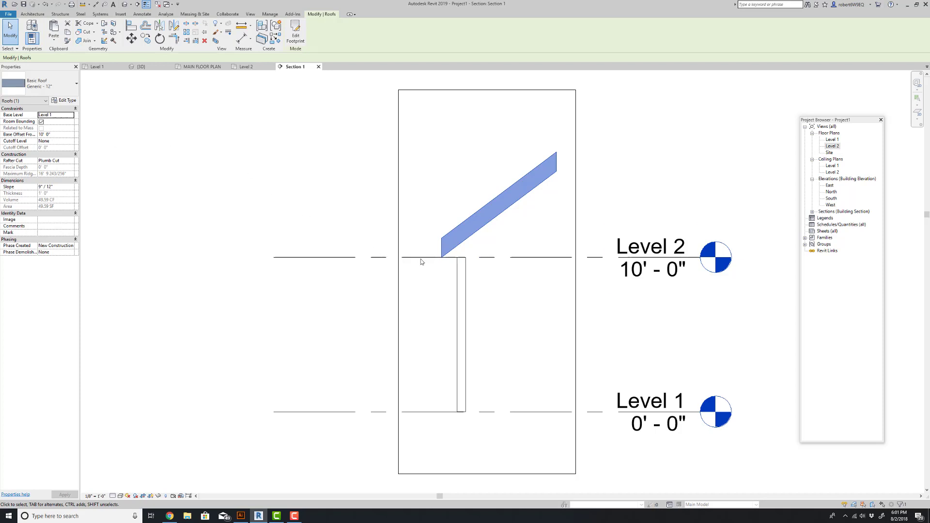
scroll(442, 237, "up", 3)
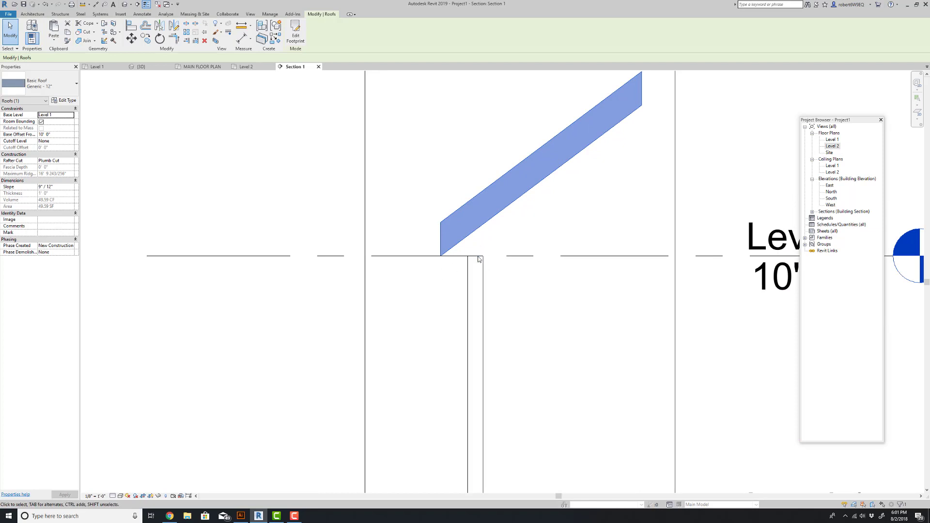
key("Escape")
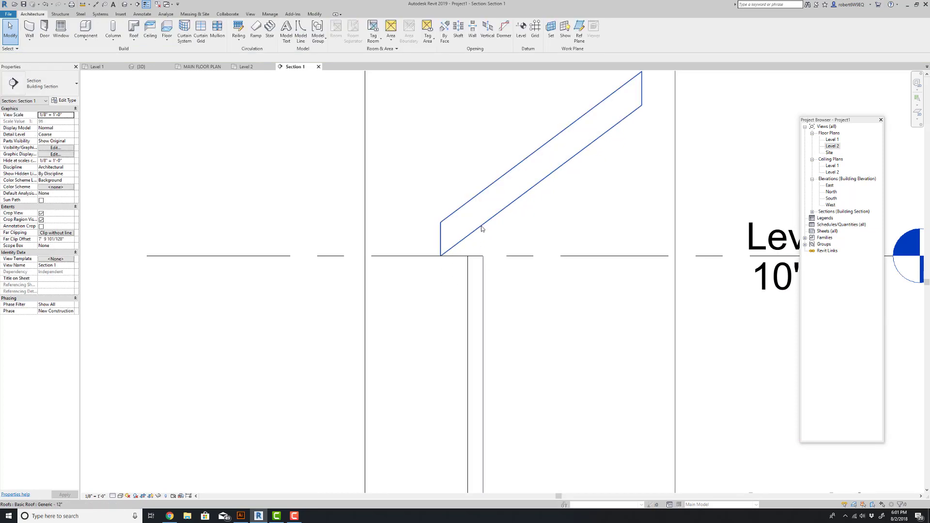
left_click(113, 495)
left_click(118, 489)
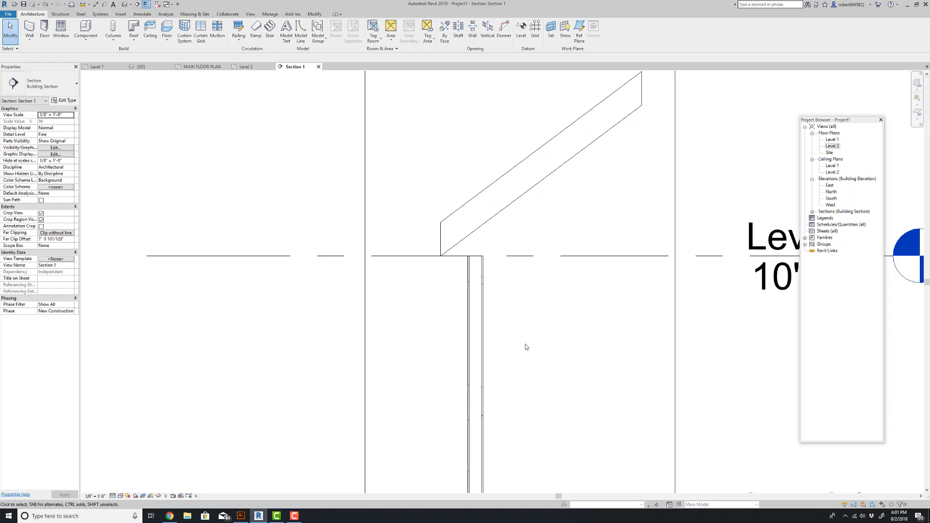
Move the left roof straight down about 1' 8" so its underside crosses the wall.
scroll(465, 265, "up", 3)
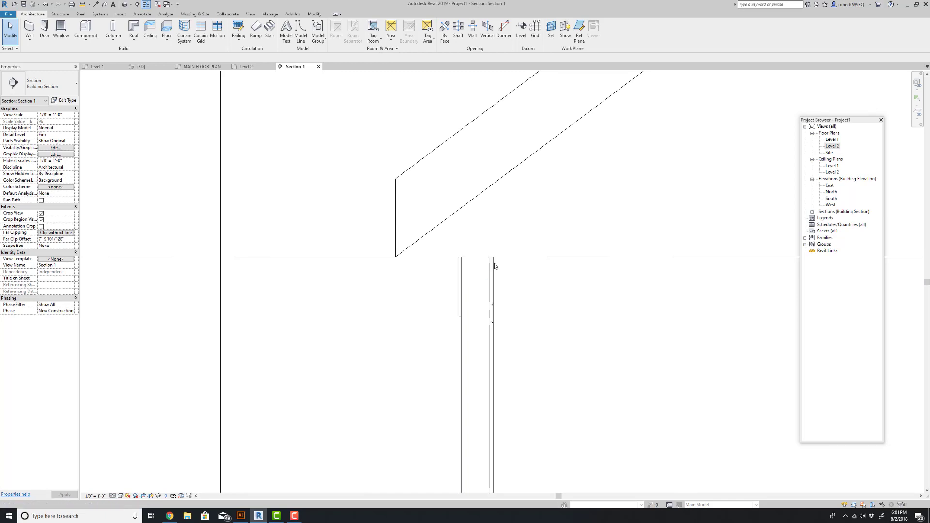
left_click(466, 213)
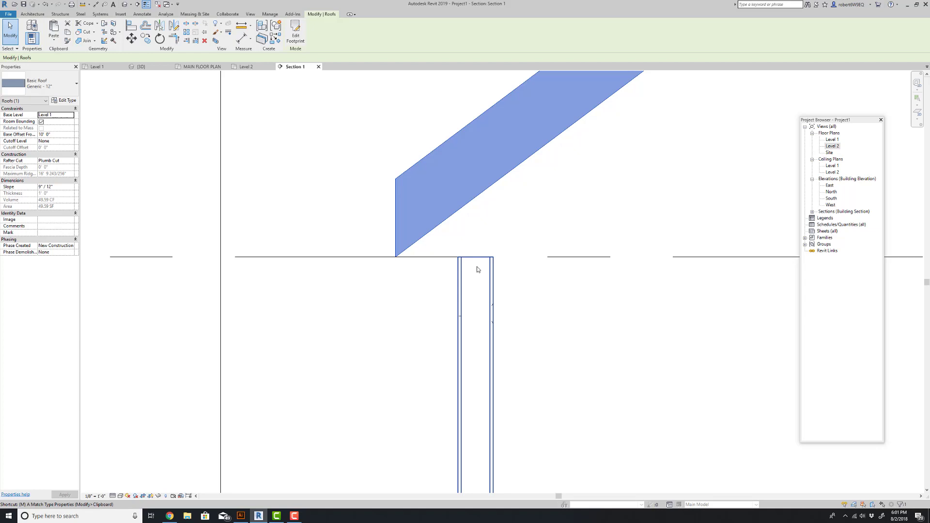
key("m")
key("v")
left_click(505, 177)
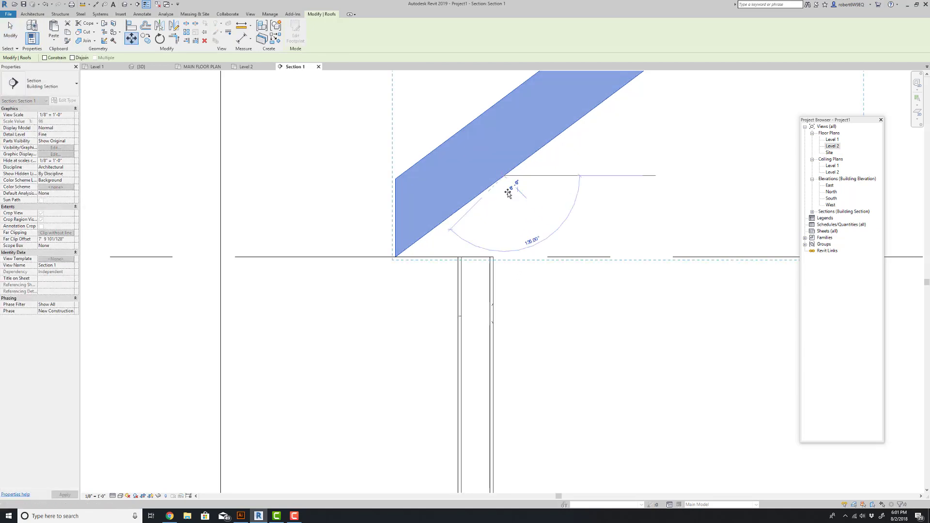
left_click(506, 282)
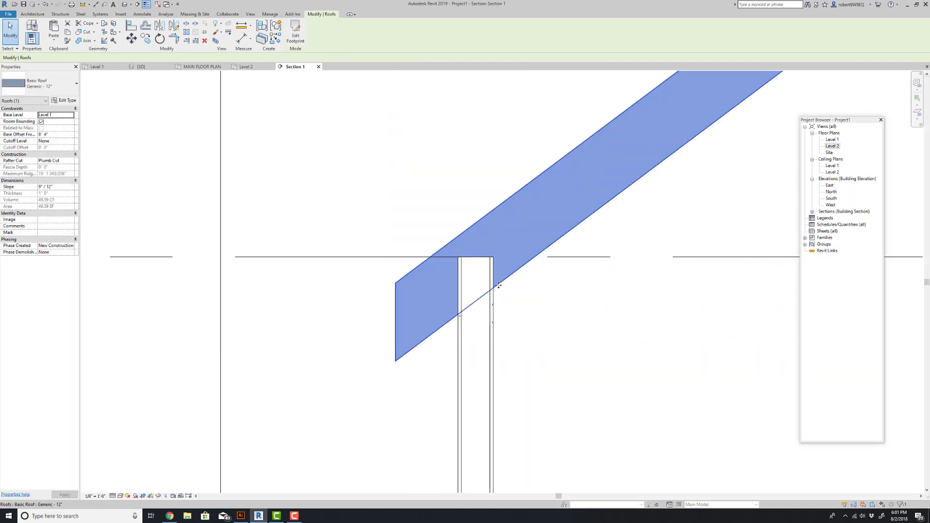
Move the roof up from its underside's intersection with the inner core face to the top of that face.
key("m")
key("v")
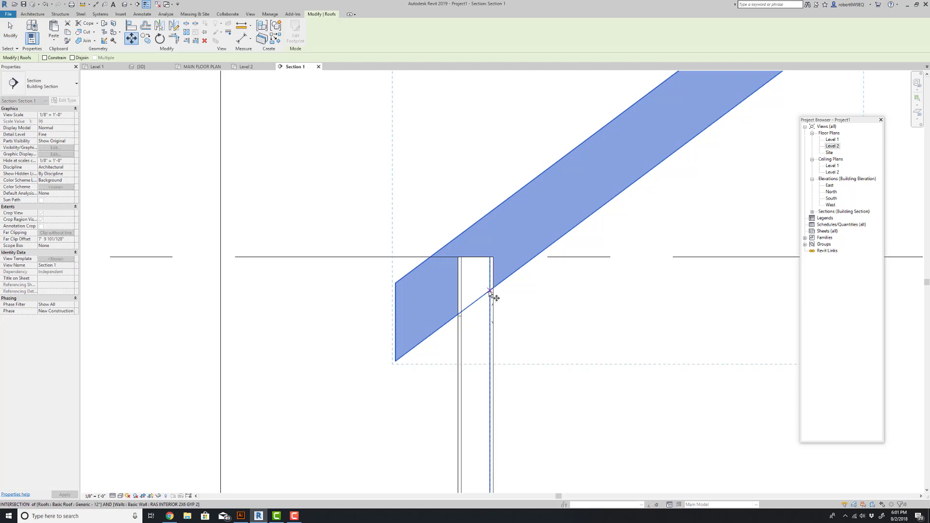
left_click(490, 289)
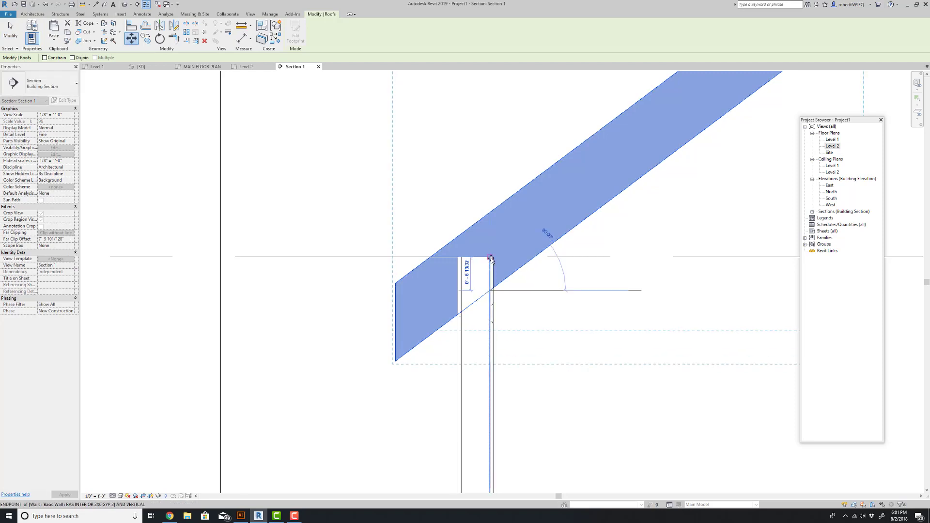
left_click(491, 257)
left_click(519, 291)
scroll(518, 293, "down", 3)
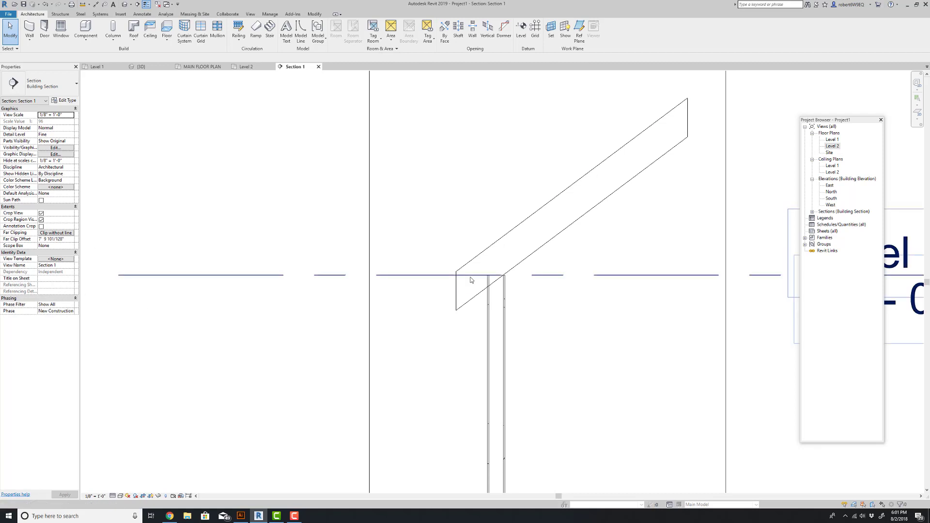
Set the left roof's slope to 14" / 12".
left_click(537, 239)
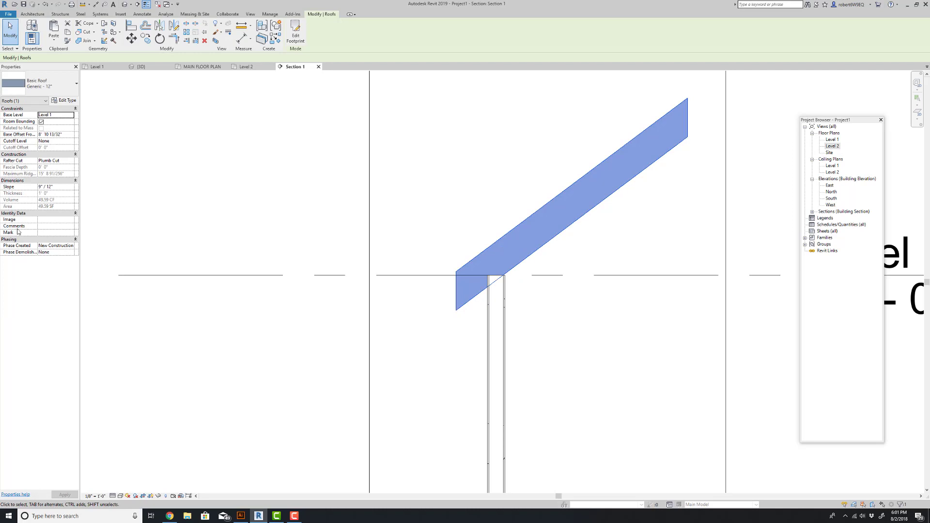
left_click(66, 188)
type("14")
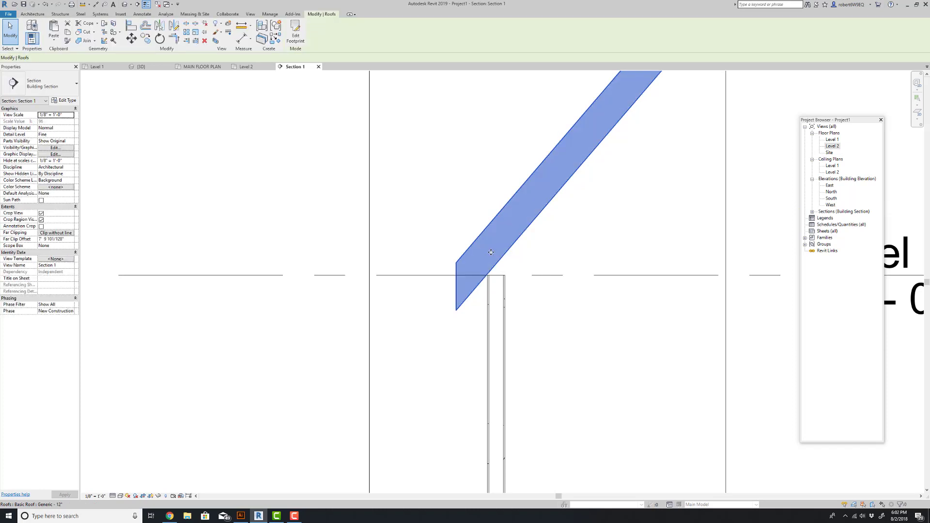
Lower the steepened roof across the wall, and realign its underside with the top of the wall's inner core face.
left_click_drag(517, 256, 518, 296)
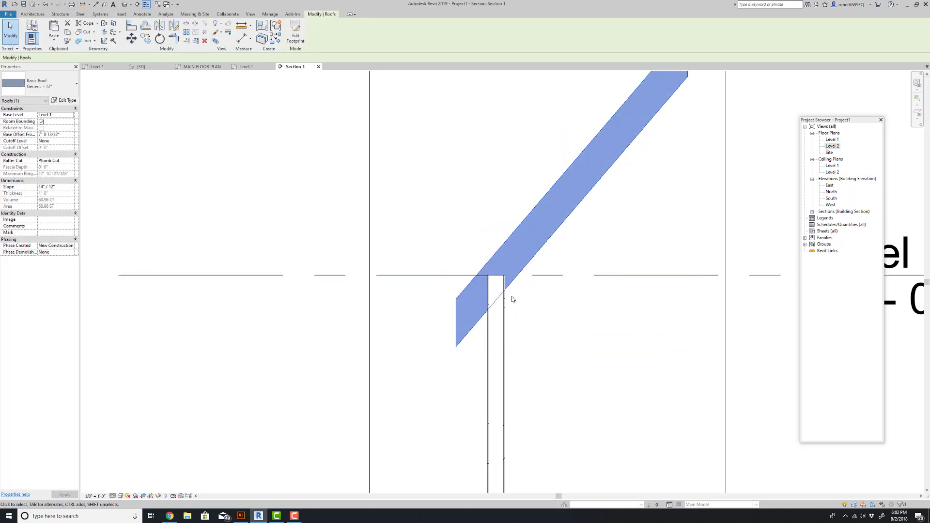
key("m")
key("v")
scroll(506, 297, "up", 4)
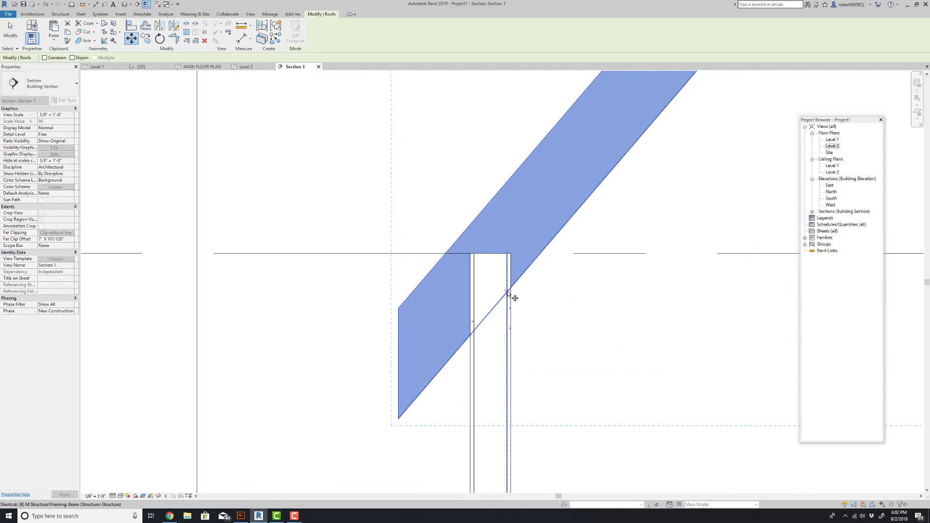
left_click(506, 292)
left_click(506, 254)
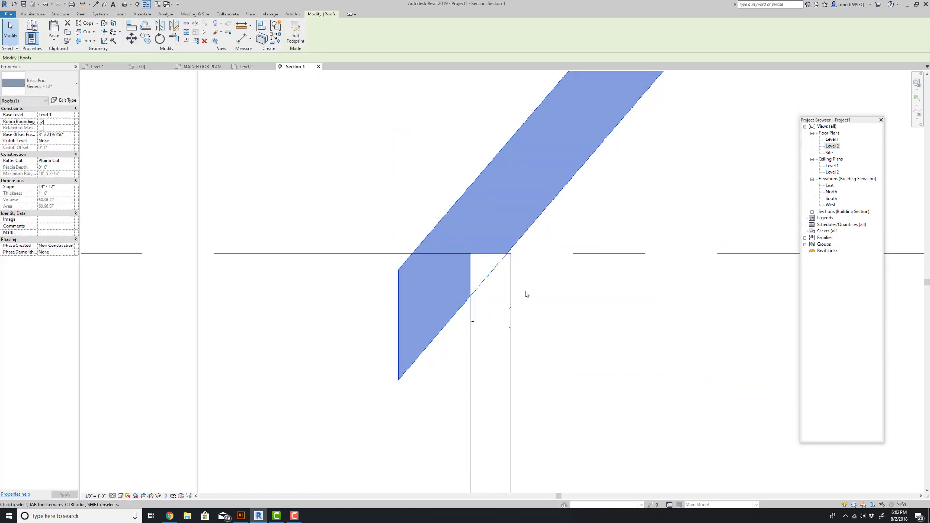
Close the Section 1 view and open the right wall's section view from the Level 2 plan.
scroll(523, 286, "down", 3)
key("Escape")
scroll(499, 237, "down", 2)
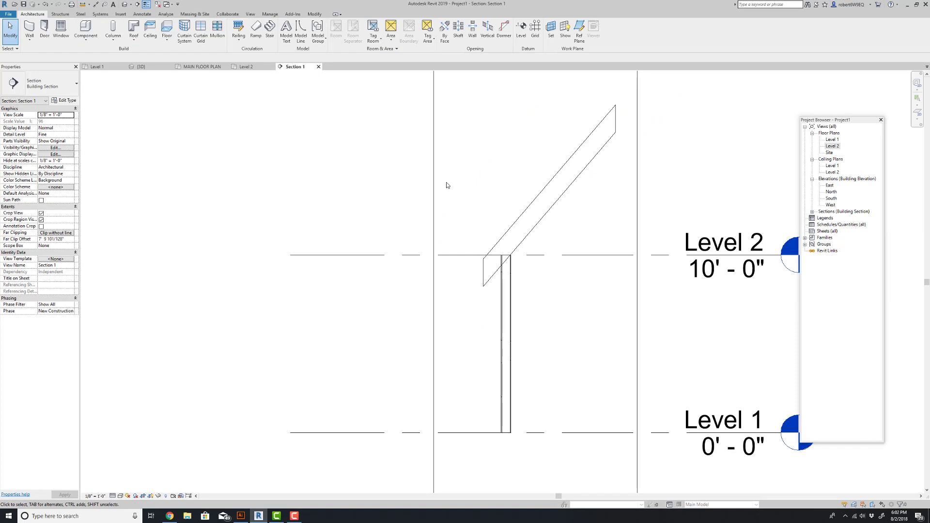
left_click(318, 66)
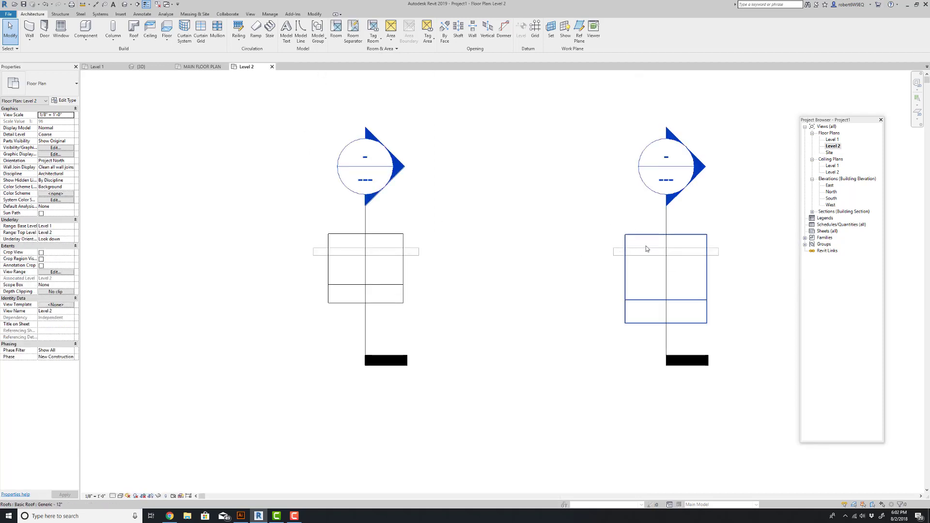
double_click(702, 167)
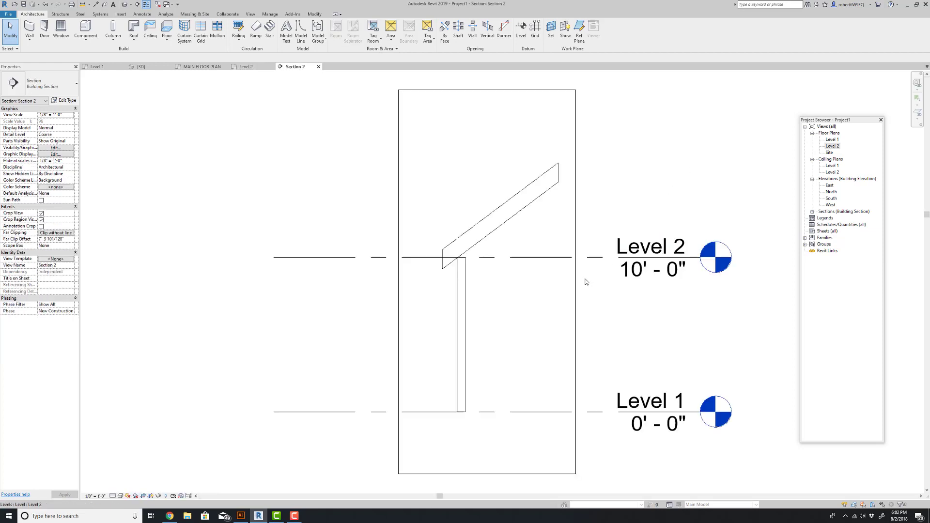
scroll(487, 272, "up", 3)
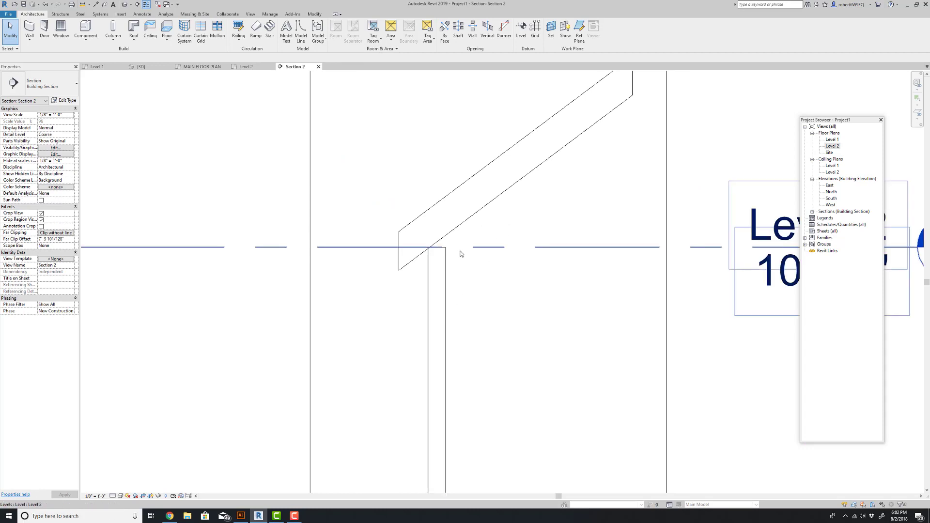
Set the Section 2 view's detail level to Fine.
left_click(399, 264)
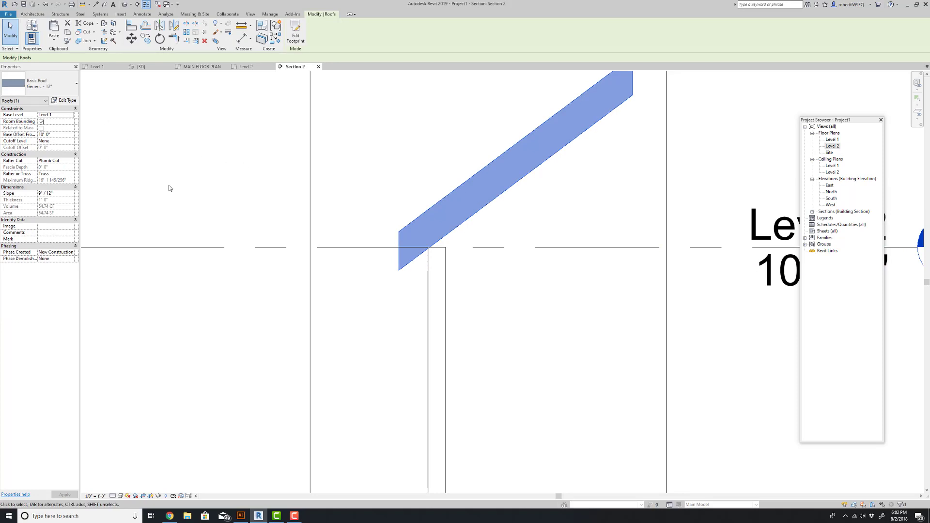
scroll(388, 259, "up", 2)
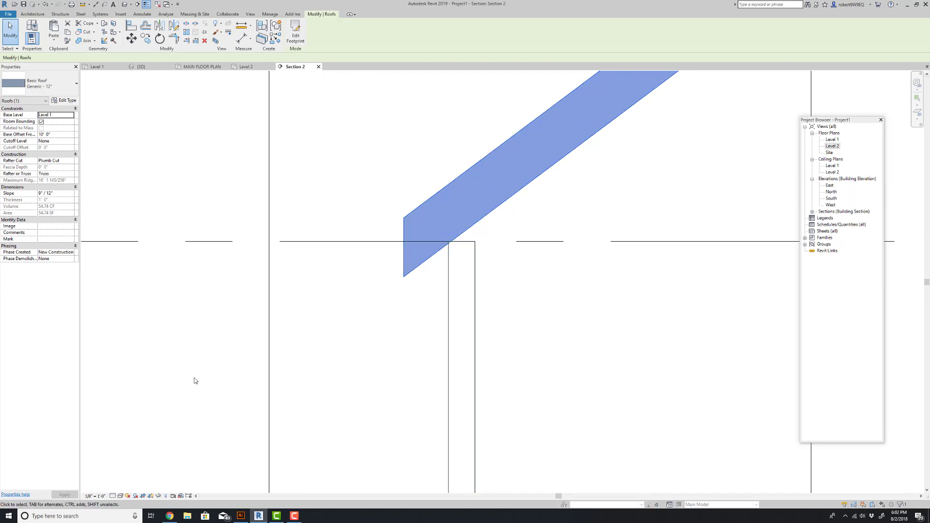
left_click(112, 496)
left_click(119, 489)
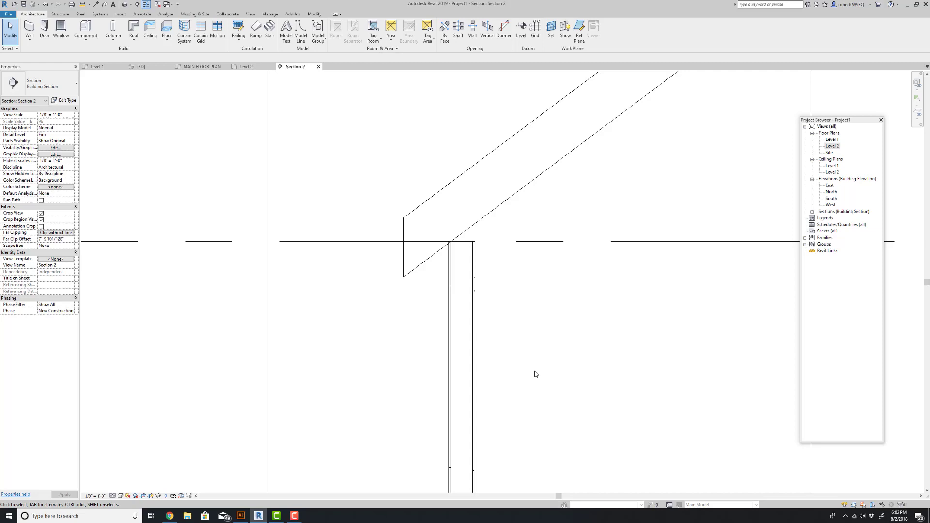
Set the slope of the roof over the right wall to 14" / 12".
scroll(478, 289, "down", 2)
scroll(467, 279, "up", 5)
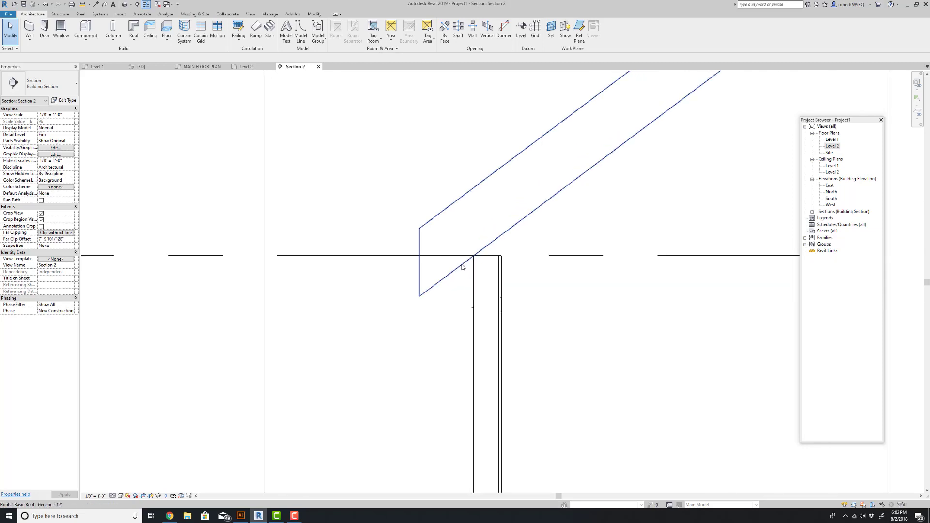
scroll(475, 257, "up", 1)
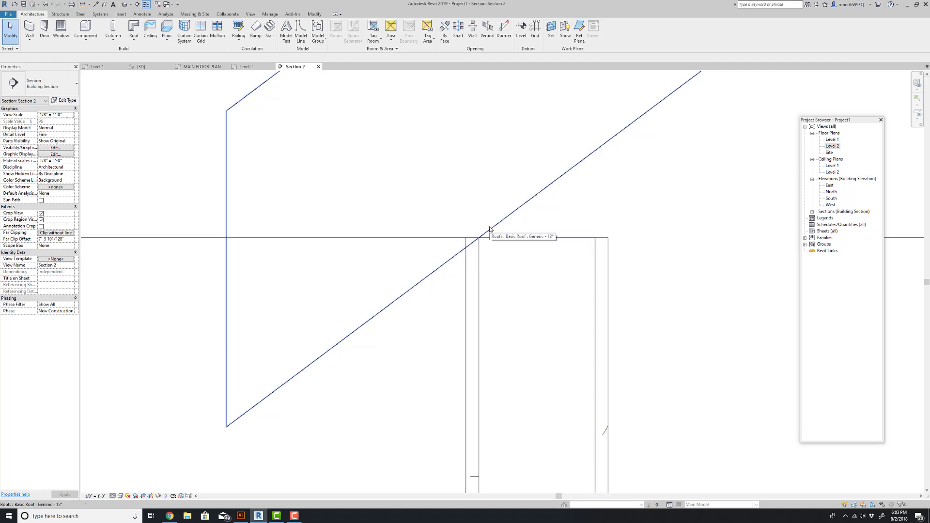
scroll(410, 232, "down", 4)
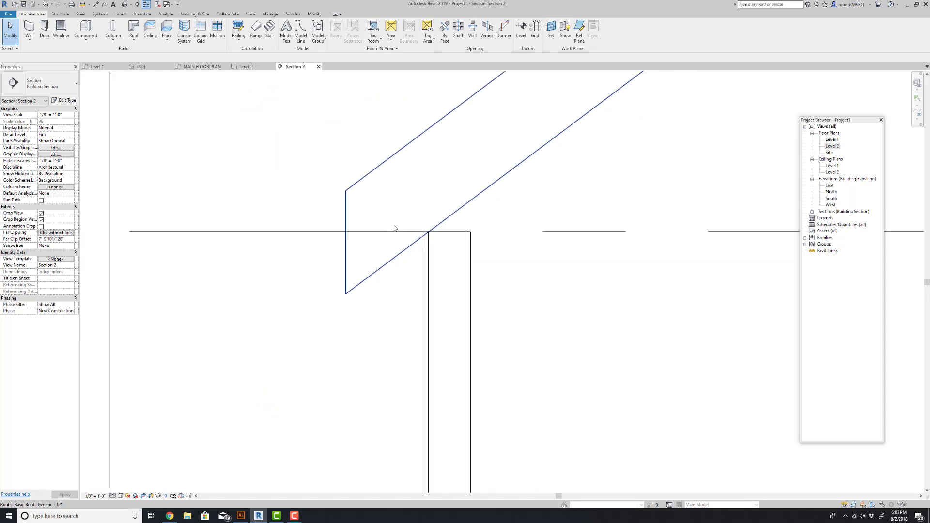
scroll(393, 225, "up", 3)
left_click(446, 249)
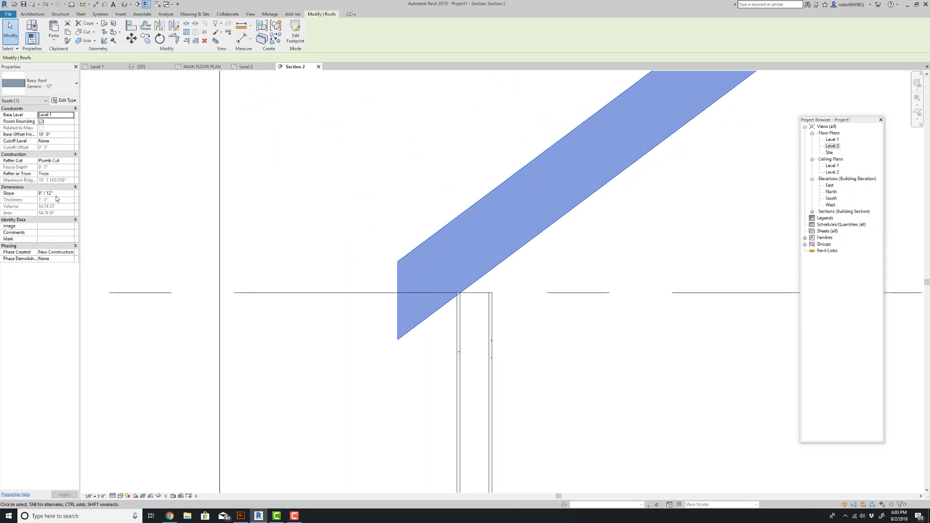
left_click(56, 193)
double_click(41, 194)
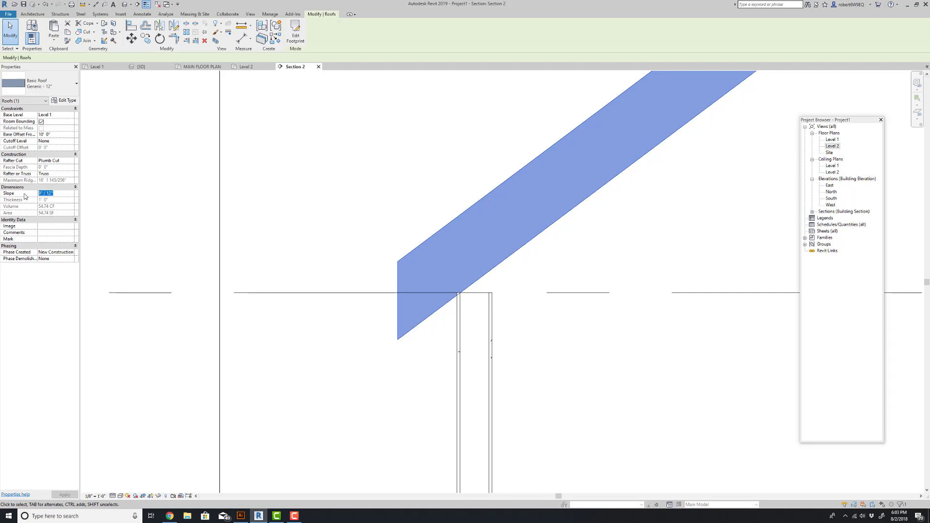
type("14")
key("Return")
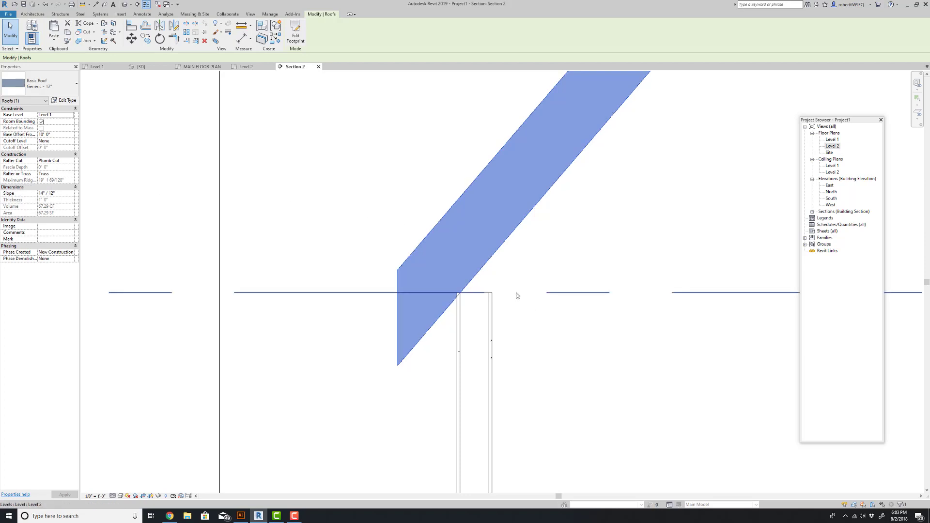
Draw chained detail lines from the outer core face's top along Level 2, 8" up, and horizontally back to the roof's underside.
key("d")
key("l")
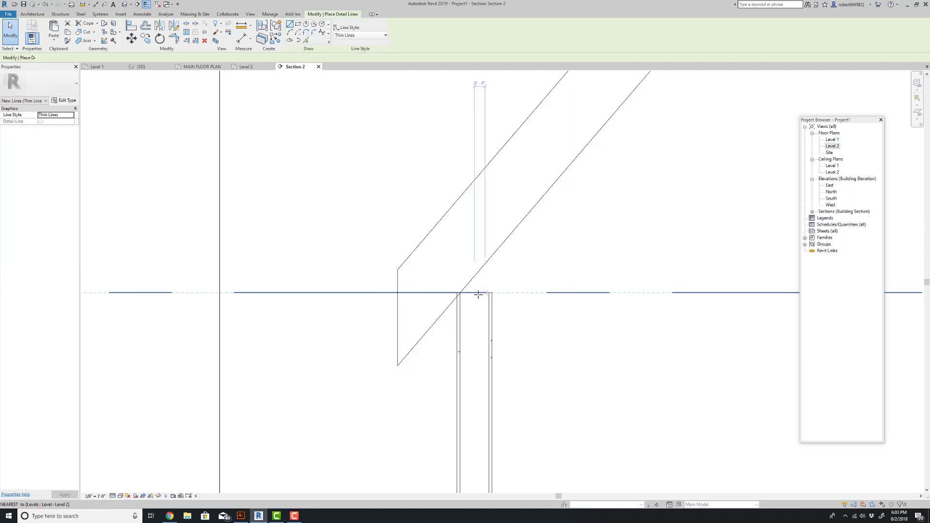
left_click(460, 292)
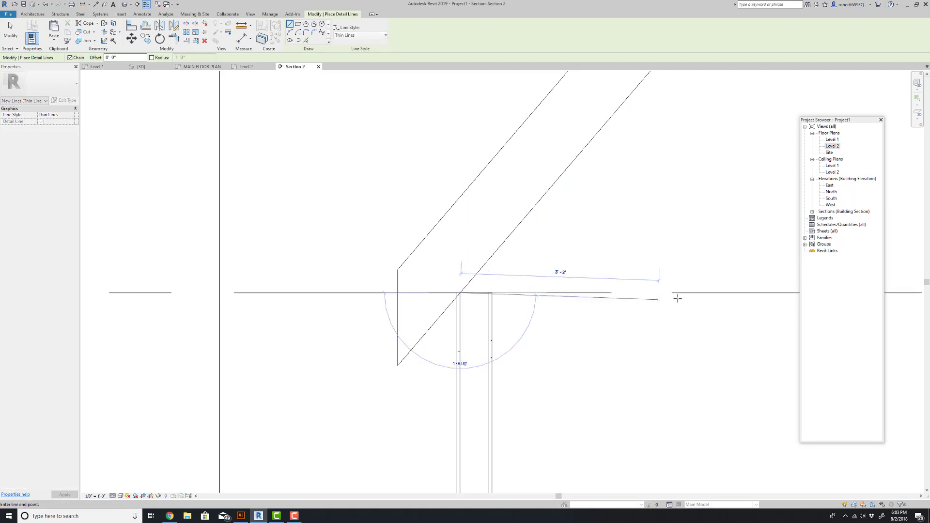
left_click(726, 293)
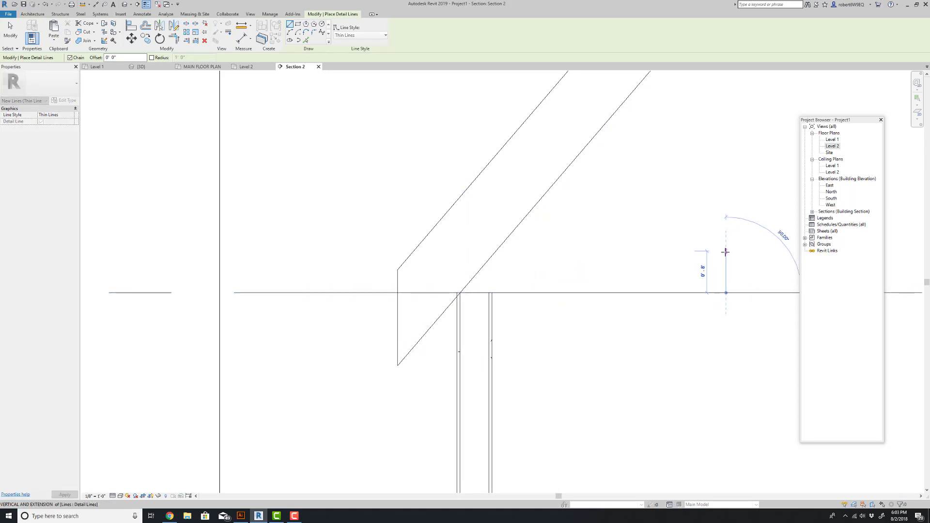
left_click(726, 251)
left_click(496, 251)
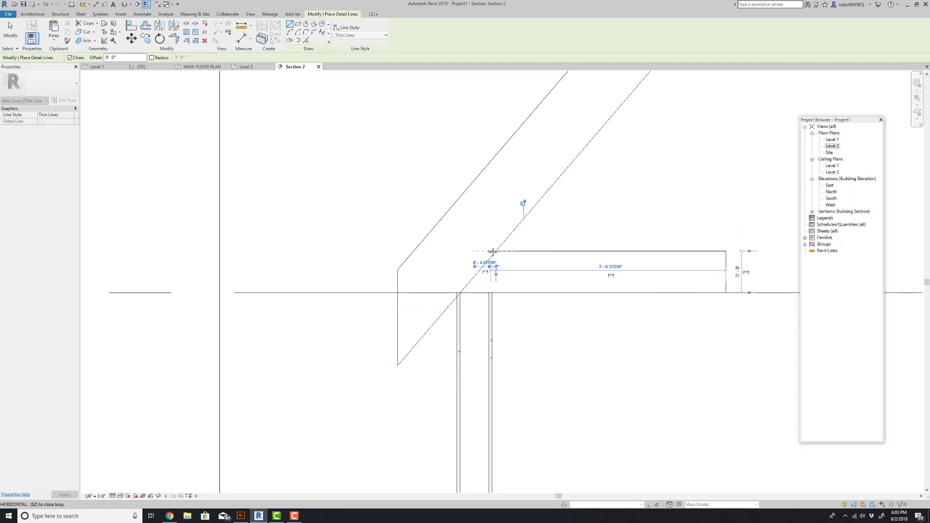
key("Escape")
key("Escape")
Delete the detail lines drawn between the wall top and the roof's underside.
left_click(474, 307)
left_click(498, 269)
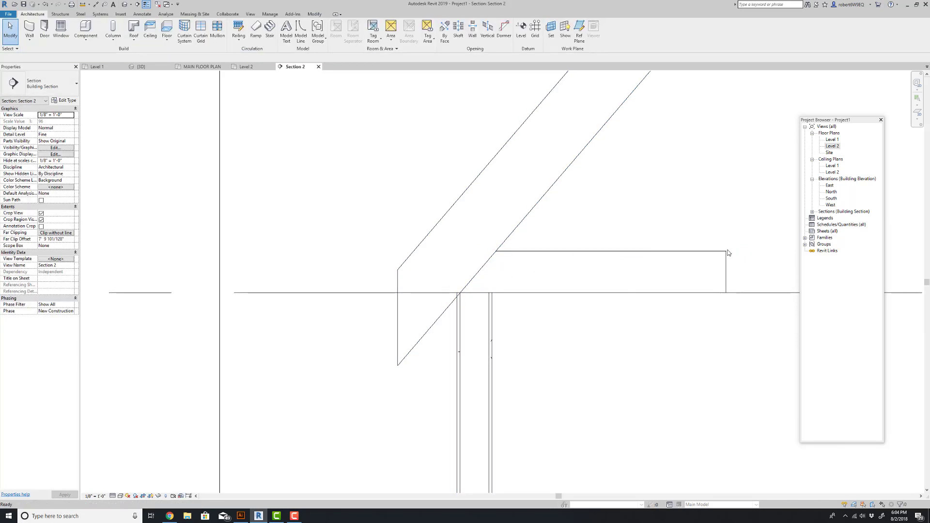
left_click_drag(739, 233, 716, 259)
key("Delete")
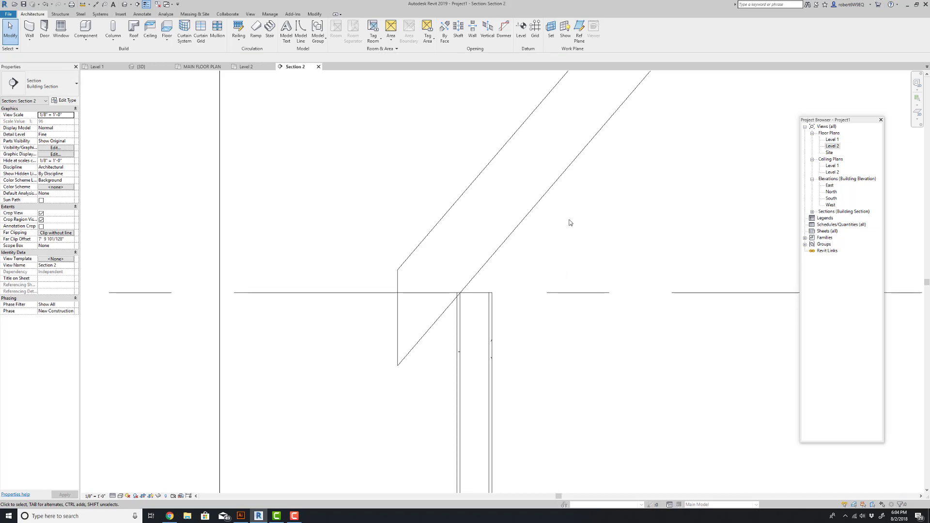
Change the roof's Rafter or Truss setting to Rafter.
left_click(531, 214)
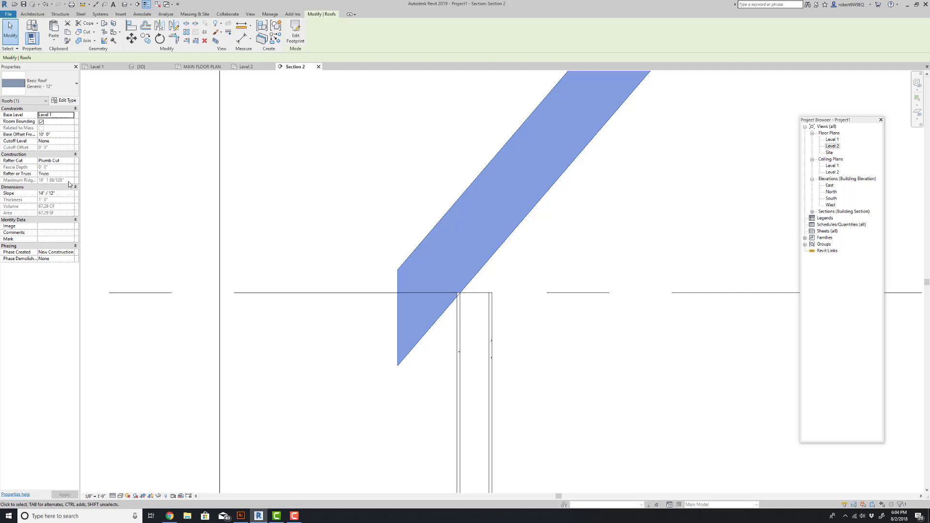
left_click(70, 174)
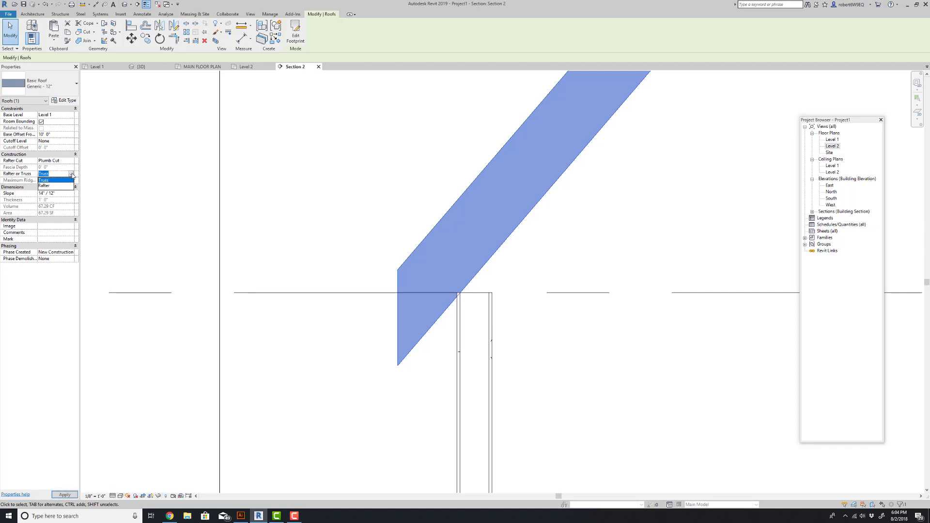
left_click(49, 186)
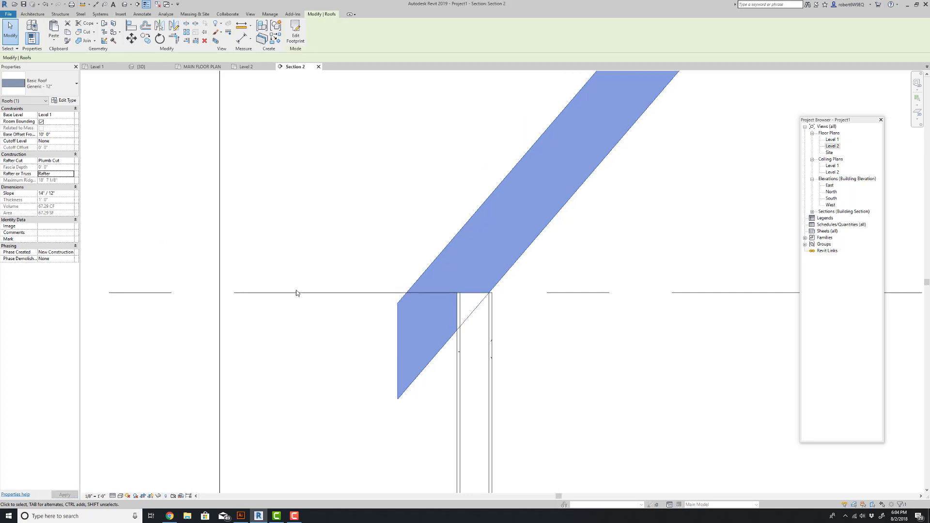
scroll(491, 300, "up", 3)
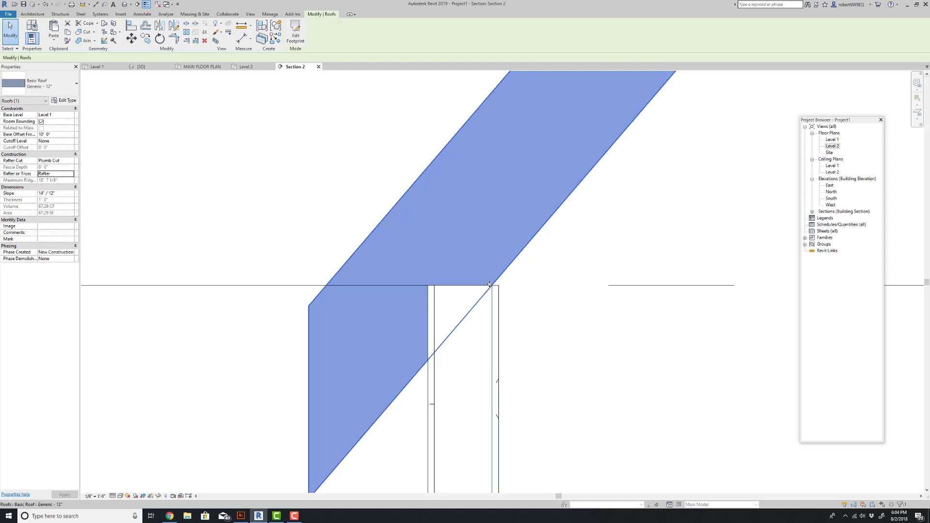
key("Escape")
Set the rafter-type roof's slope to 9" / 12".
left_click(491, 247)
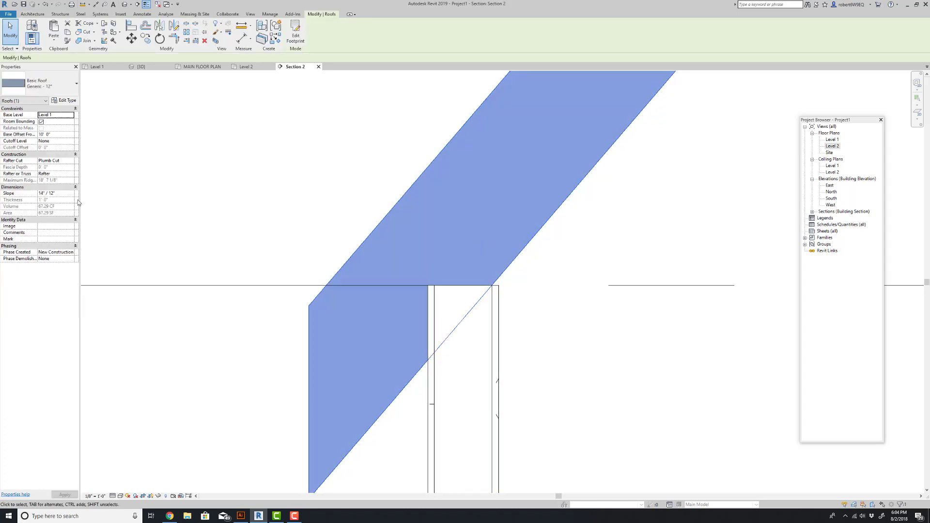
left_click(69, 193)
type("9\" / 12\"")
key("Return")
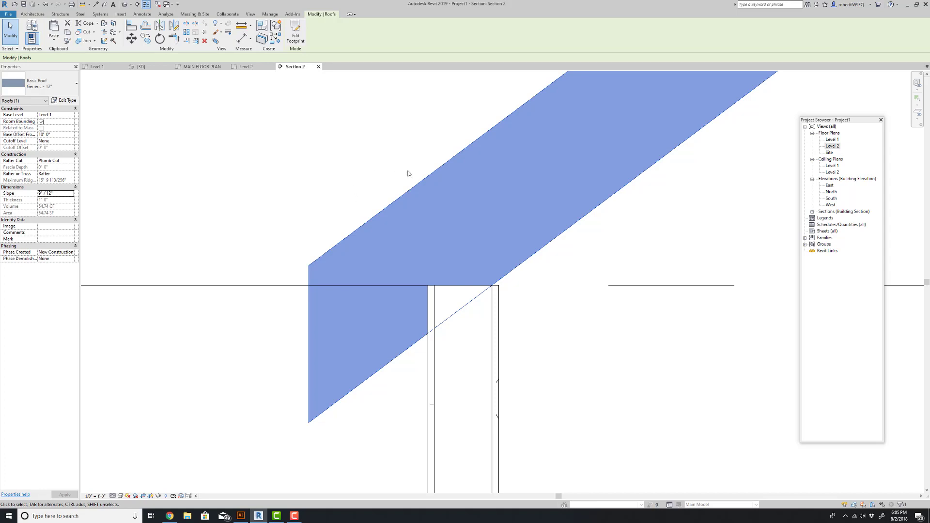
scroll(410, 174, "down", 2)
middle_click_drag(533, 283, 532, 313)
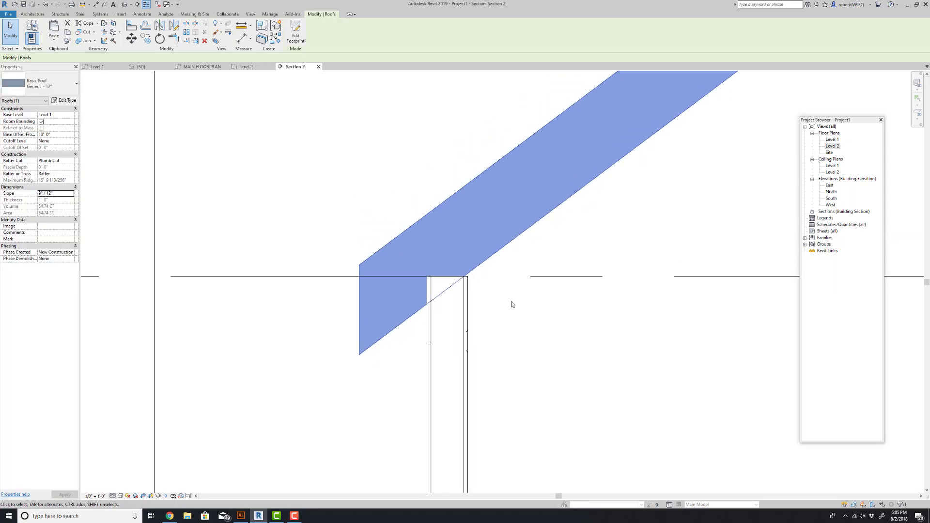